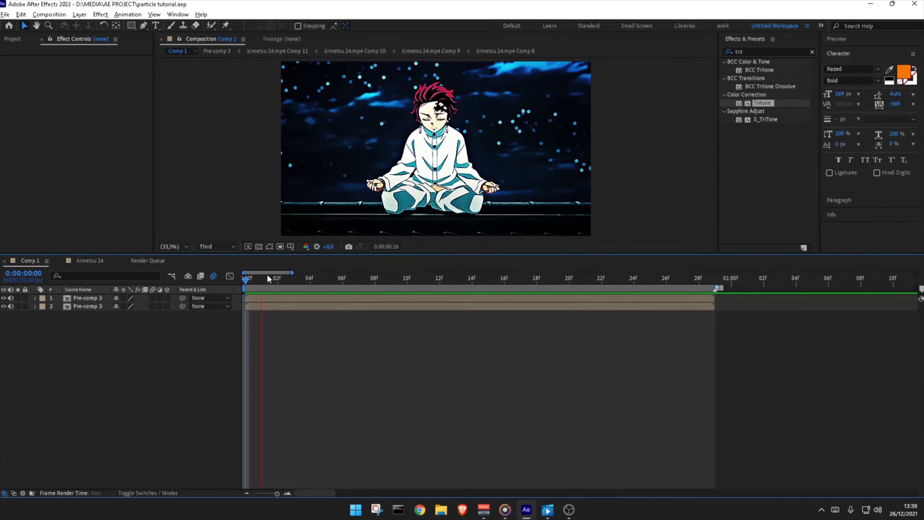
Step: Add a new black solid layer and trim it to end at the clip's last frame
left_click(296, 306)
key("ctrl+y")
left_click(501, 342)
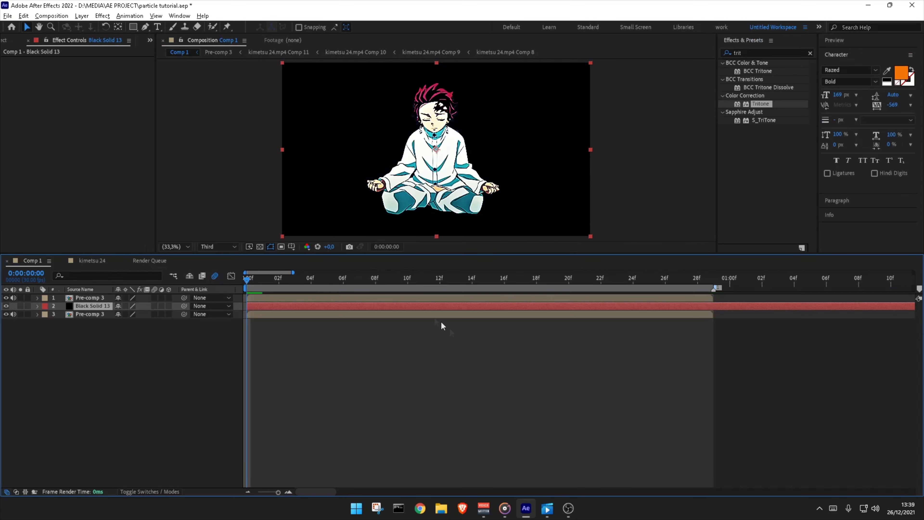
left_click(713, 278)
key("alt+]")
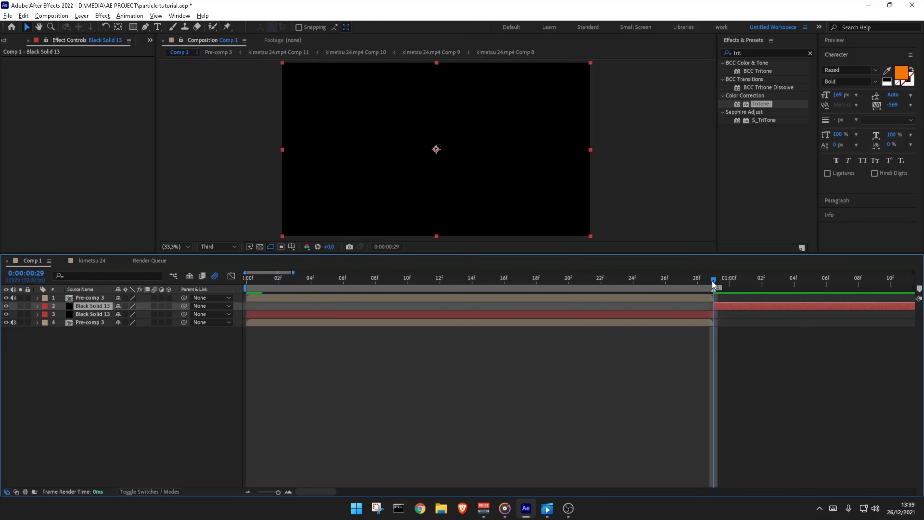
key("ctrl+shift+a")
left_click_drag(296, 287, 247, 289)
Step: Solo the black solid and apply Trapcode Particular via a 'partic' effect search
left_click(269, 305)
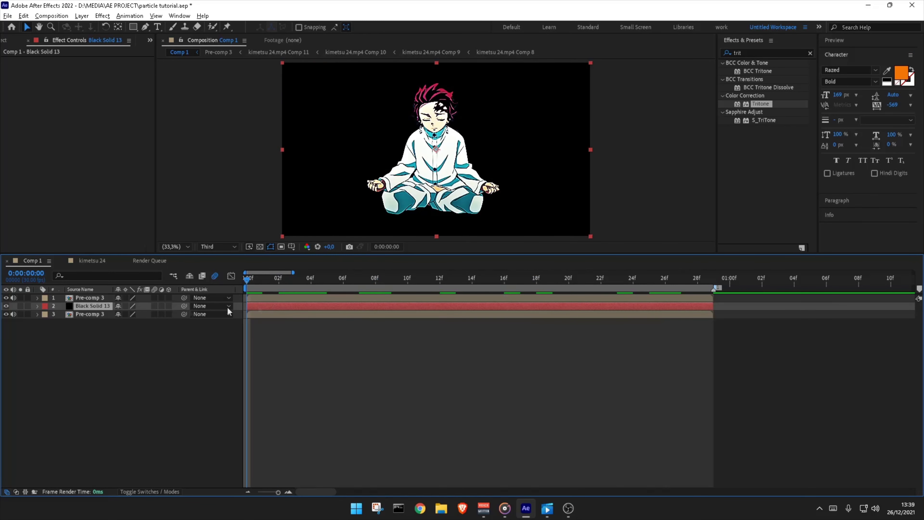
left_click(21, 306)
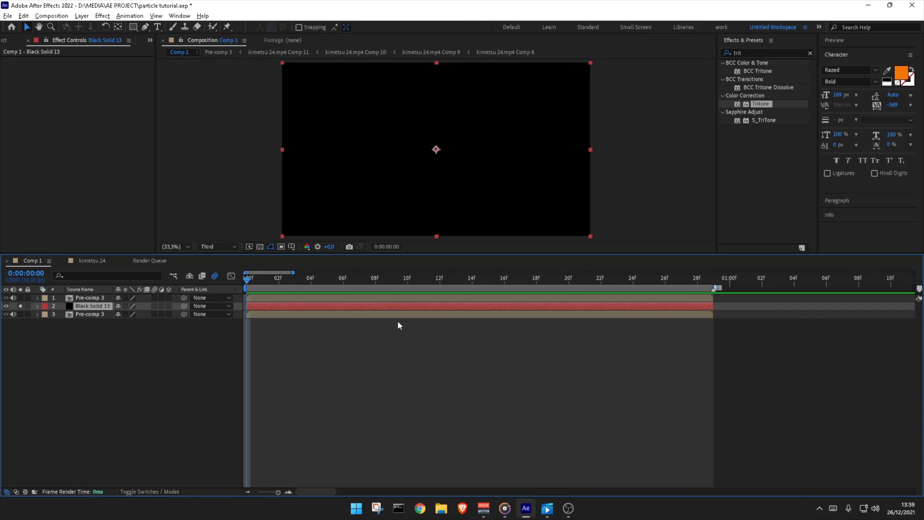
key("ctrl+space")
type("p")
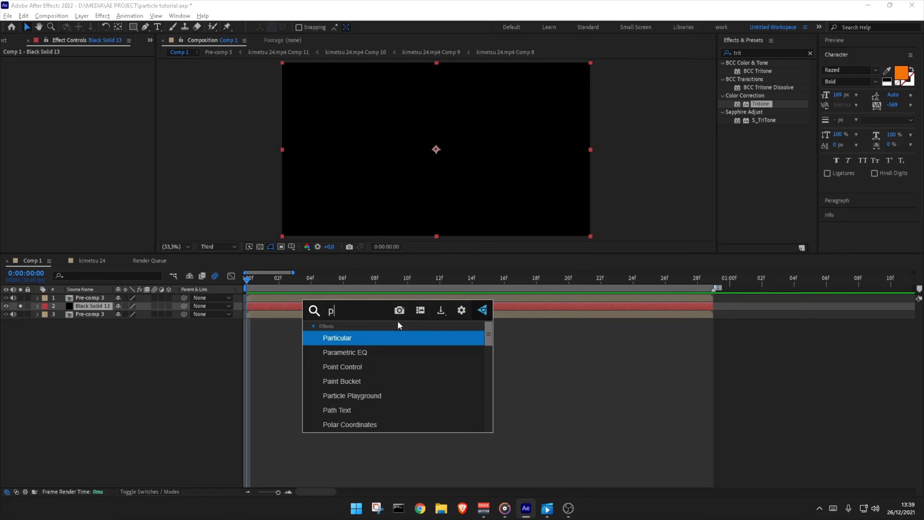
type("artic")
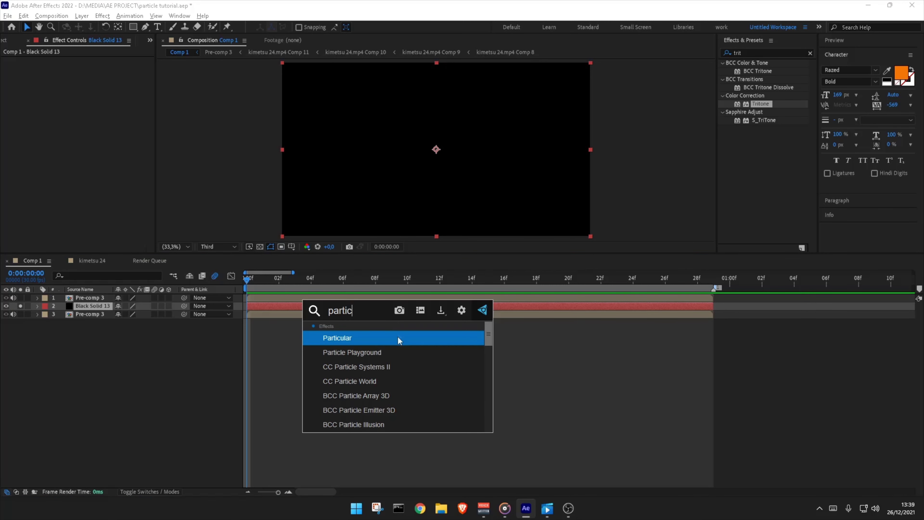
left_click(393, 338)
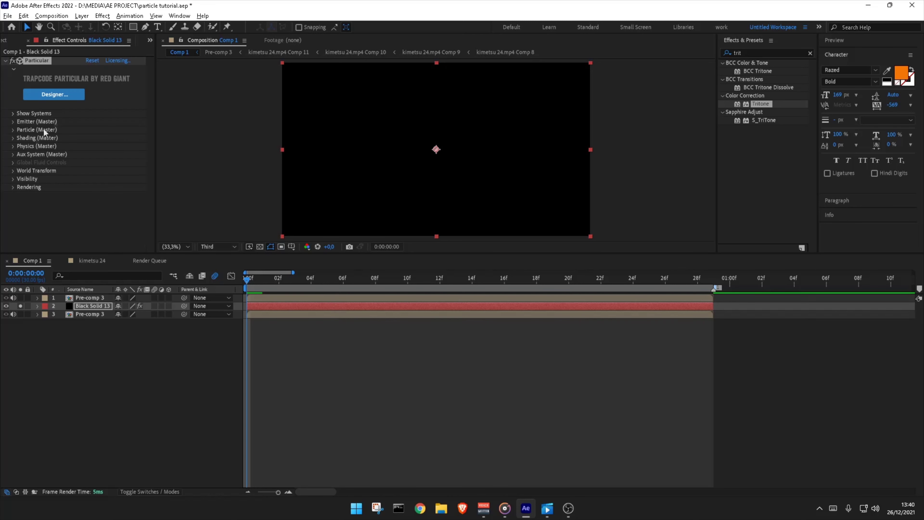
Step: In Particular Designer, load the Duotone Zoom preset from Multiple System Presets > Backgrounds
left_click(54, 94)
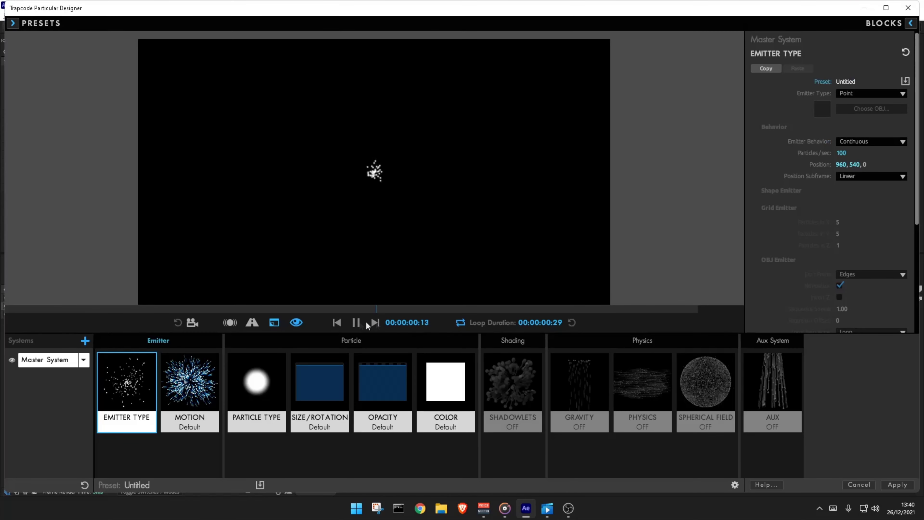
left_click(355, 323)
left_click(13, 22)
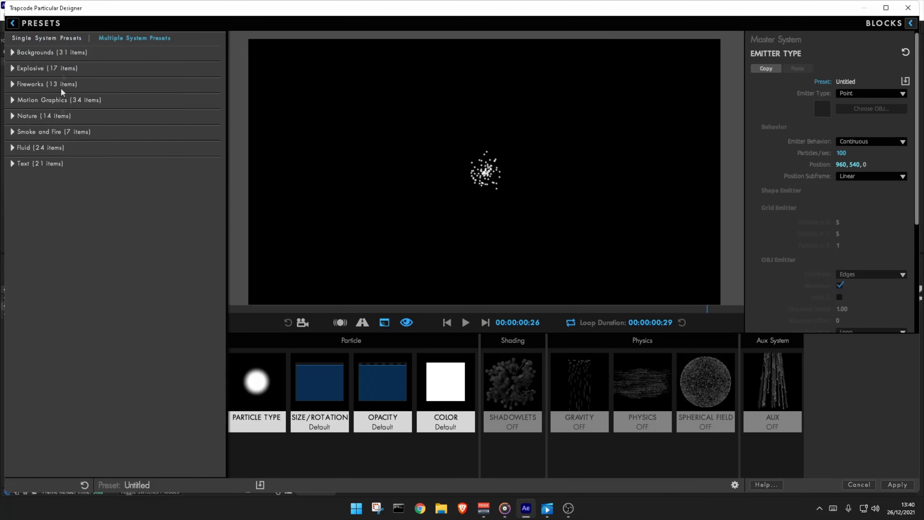
left_click(55, 38)
left_click(114, 38)
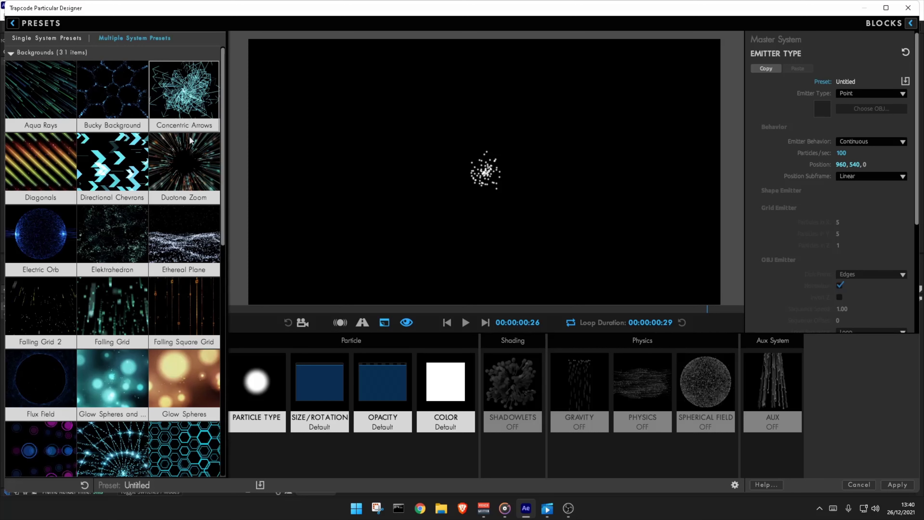
left_click(166, 159)
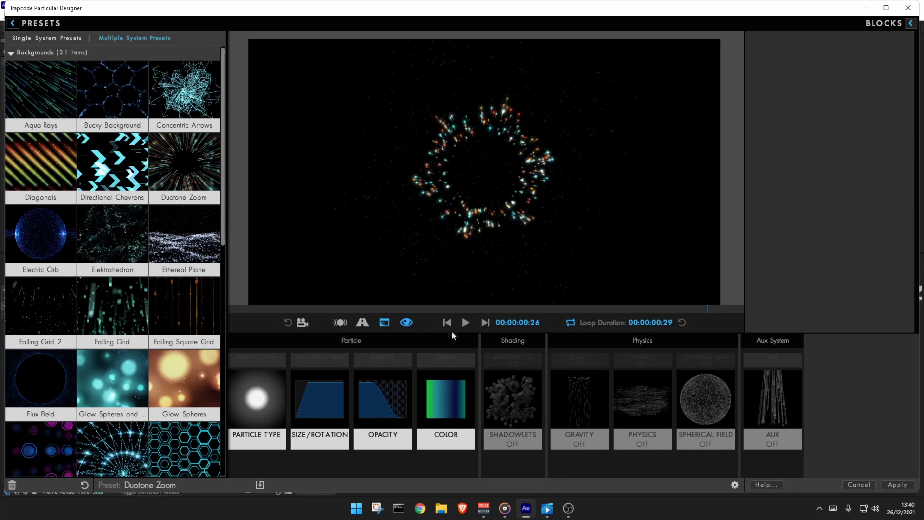
left_click(465, 322)
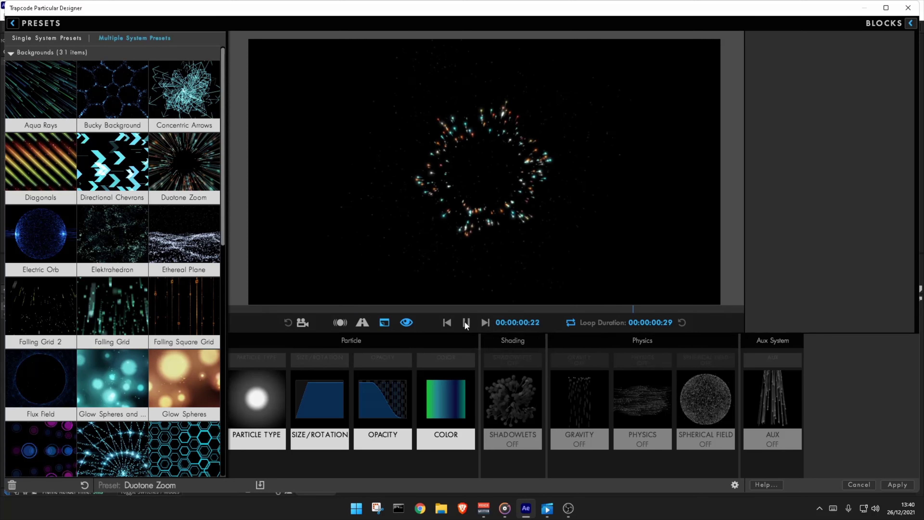
left_click(466, 322)
Step: Close the presets library and bring up the Master System's emitter settings
left_click(12, 23)
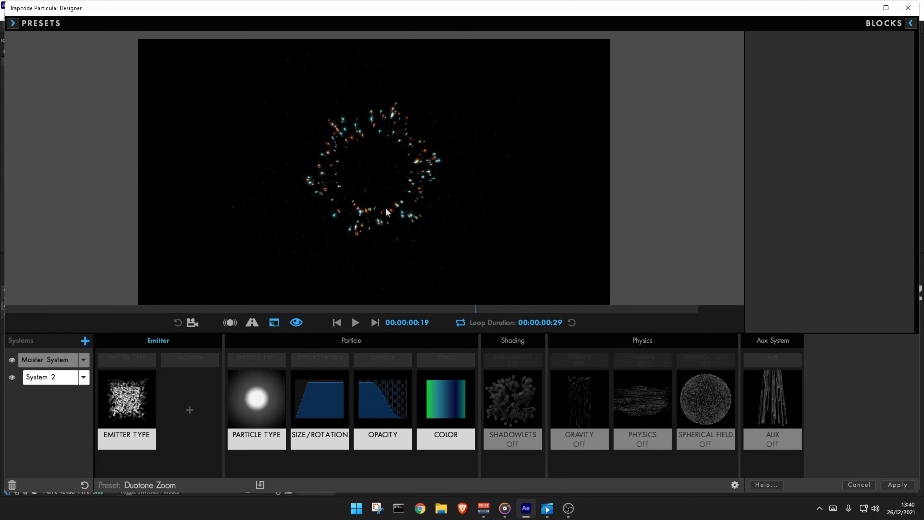
left_click(356, 323)
left_click(356, 323)
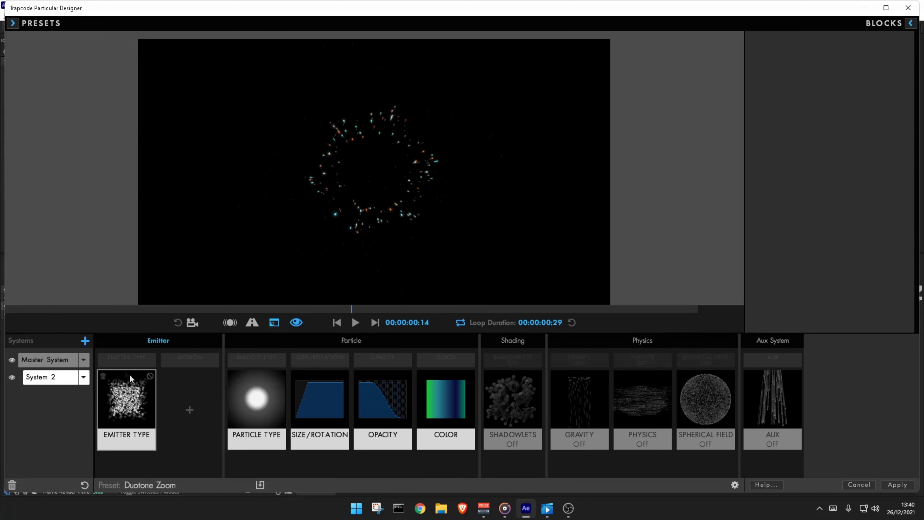
left_click(121, 364)
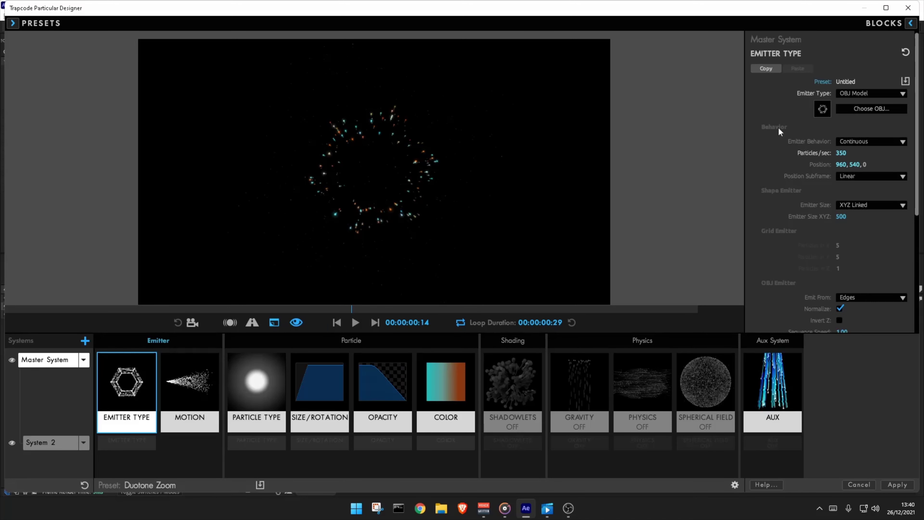
Step: Make the emitter a Box emitting 100 particles per second
left_click(857, 94)
left_click(862, 115)
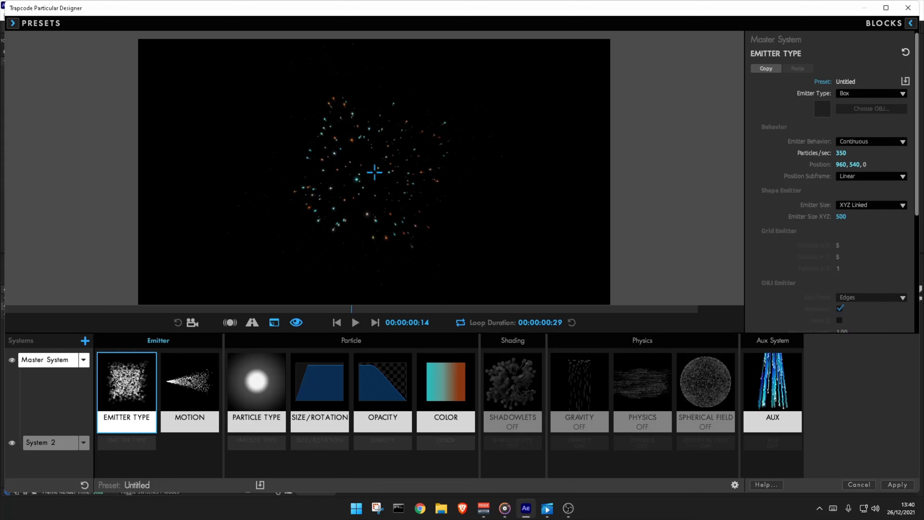
left_click(841, 152)
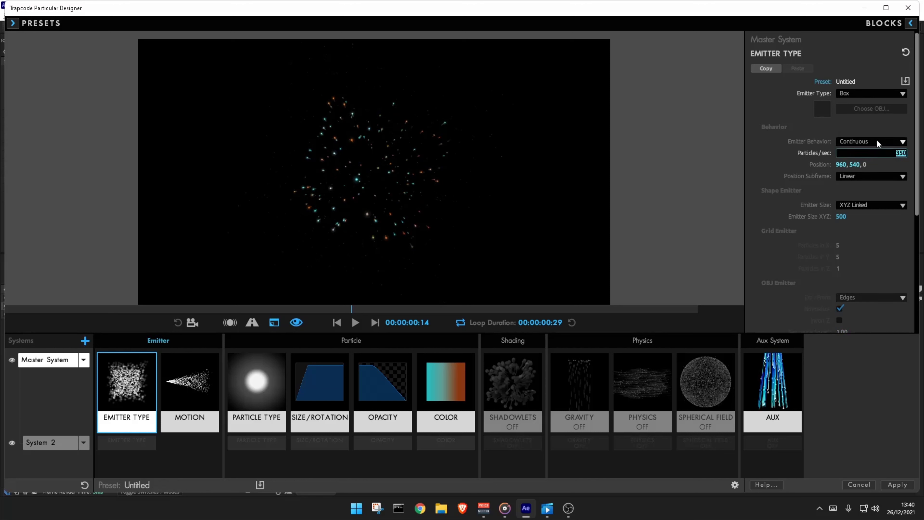
type("100")
key("Return")
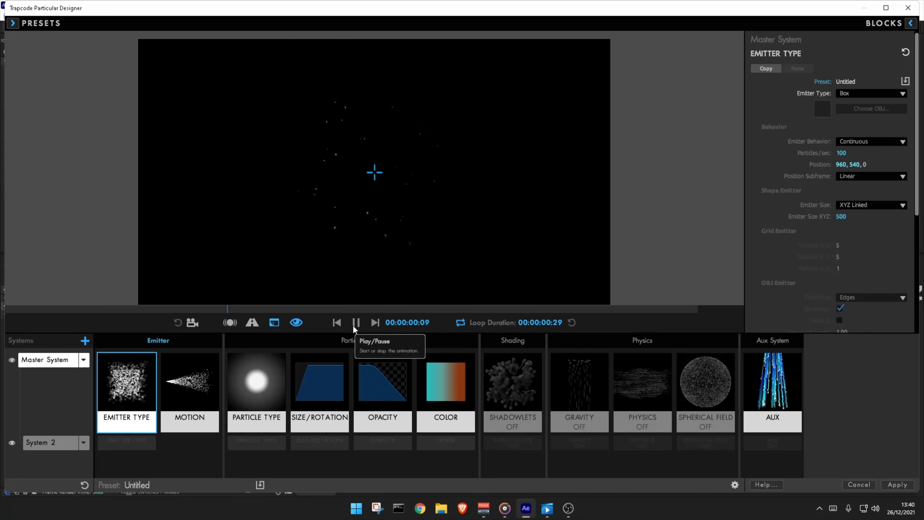
Step: Lengthen the preview loop duration and replay the particle preview
left_click(355, 322)
left_click(355, 322)
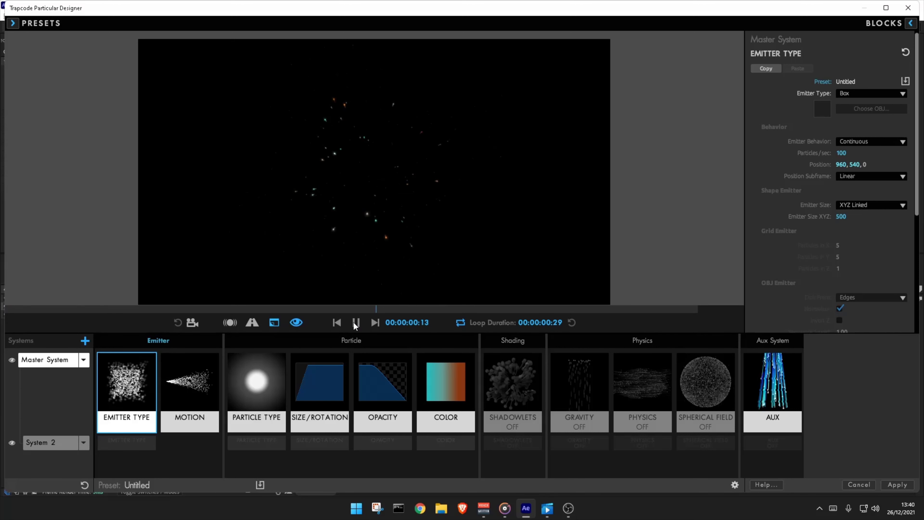
left_click(356, 322)
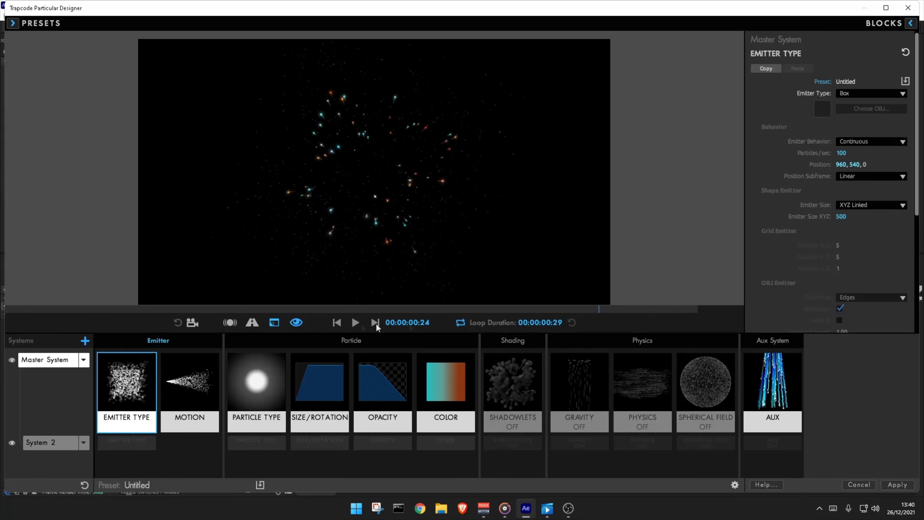
left_click(522, 322)
type("1")
key("Return")
left_click(356, 323)
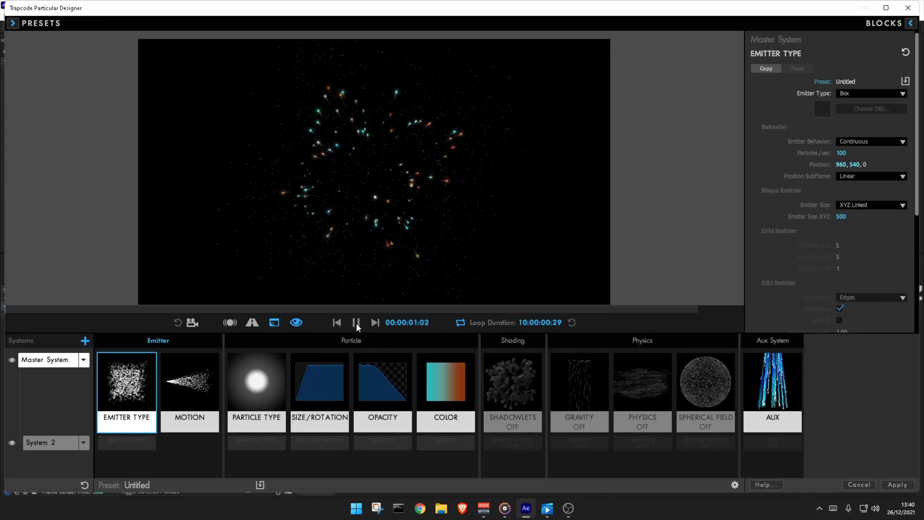
Step: Set the particle life to 9 seconds in Particle Type
left_click(356, 323)
left_click(264, 377)
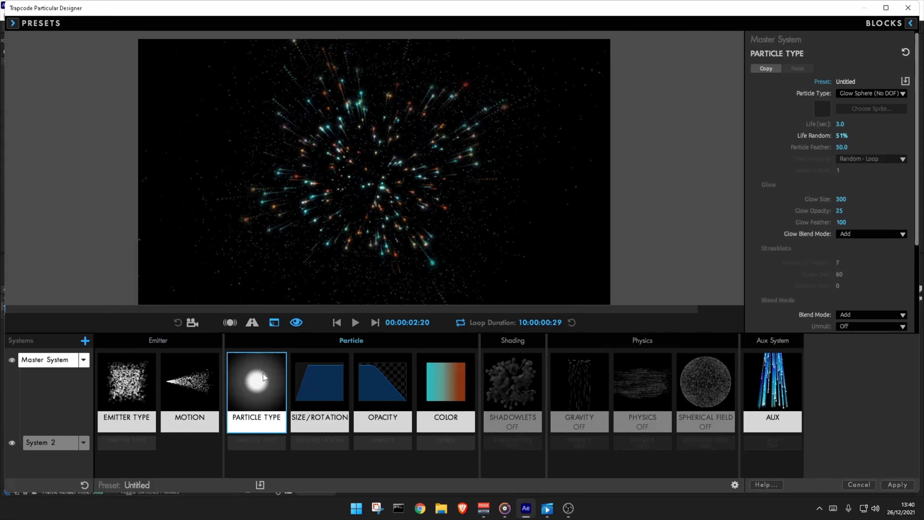
left_click(839, 124)
type("9")
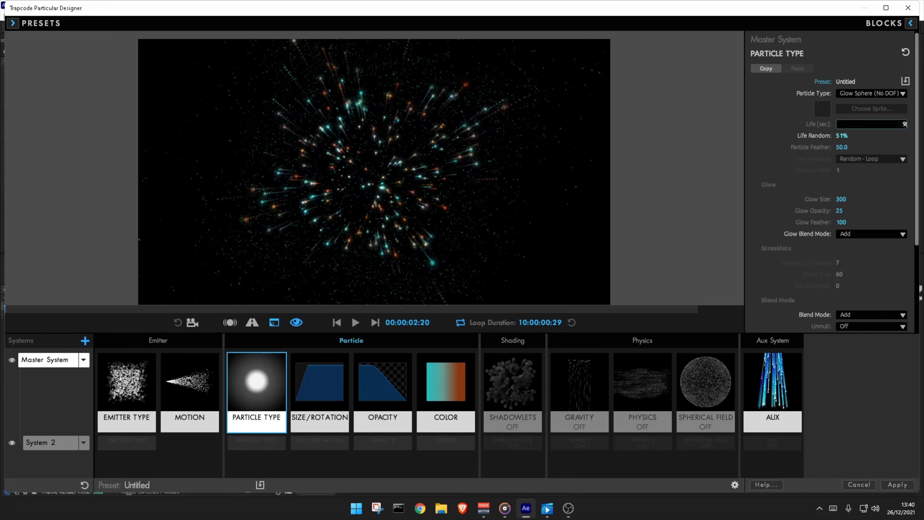
key("Return")
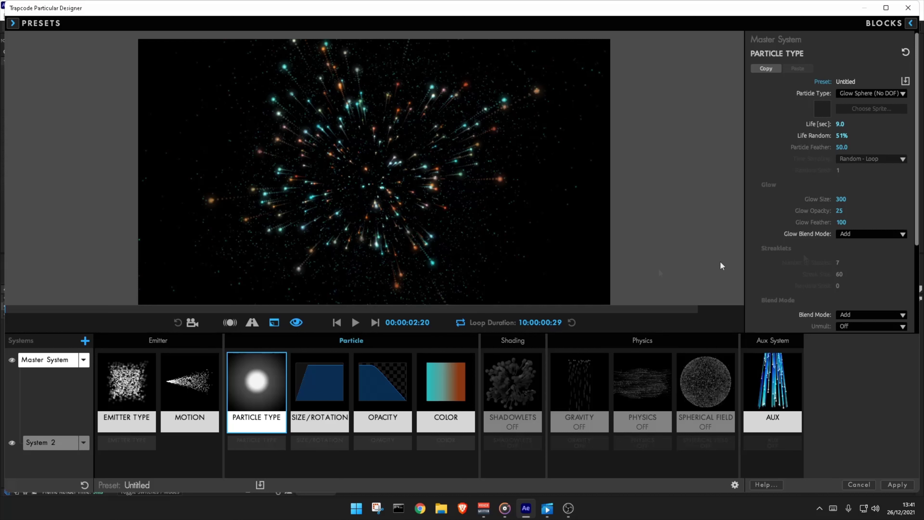
Step: Set particle size to 7 with 100% size randomness
left_click(327, 390)
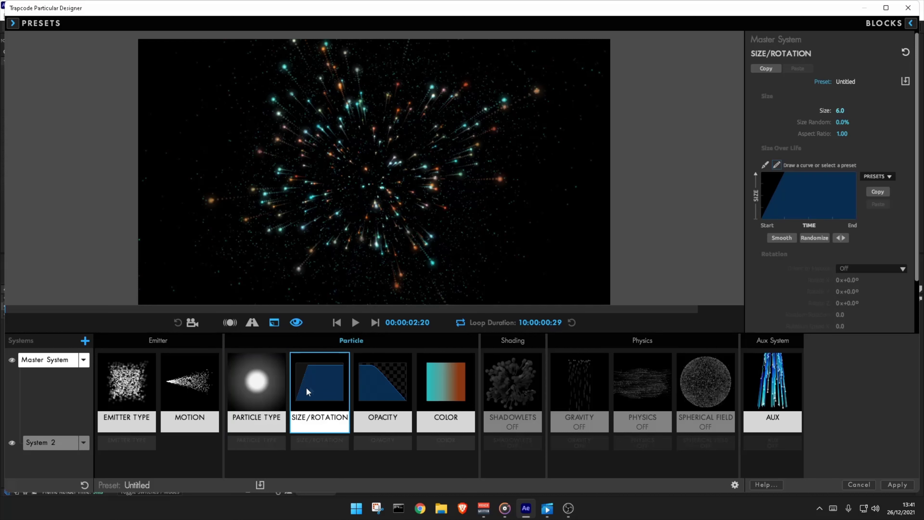
left_click(843, 110)
type("7")
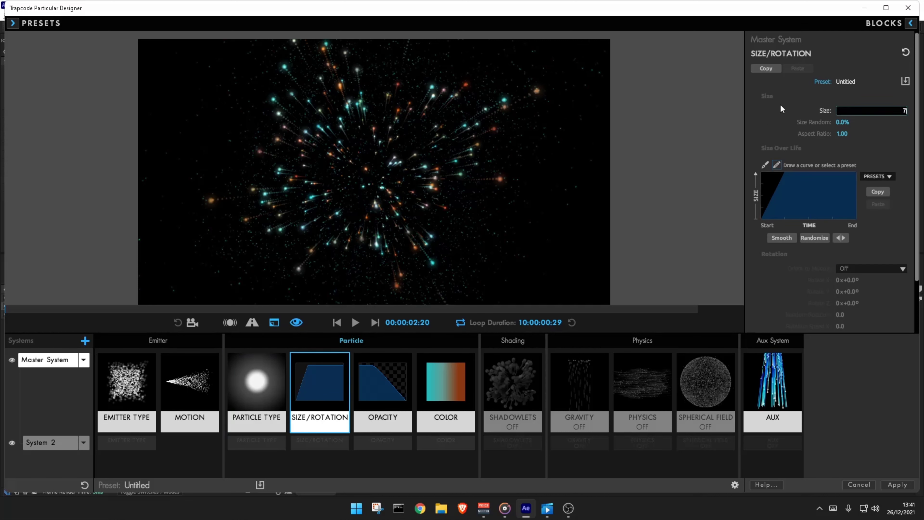
key("Return")
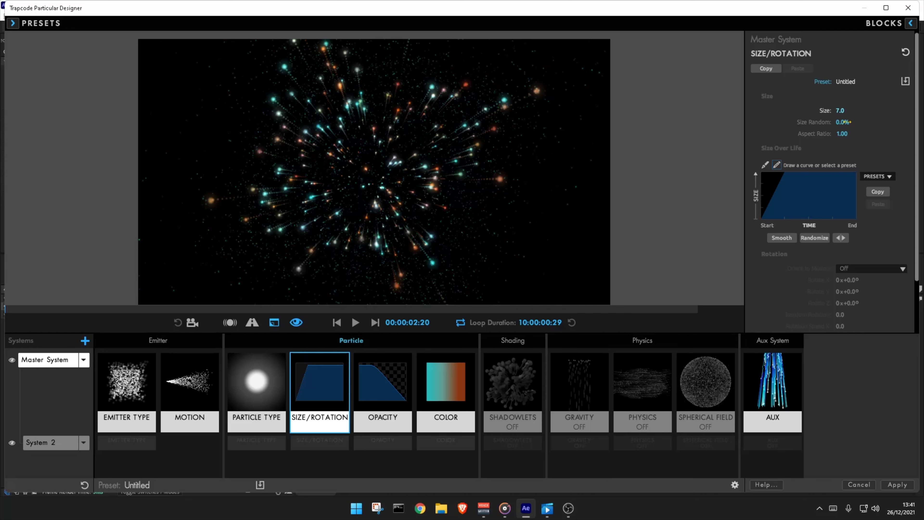
left_click(848, 122)
type("100")
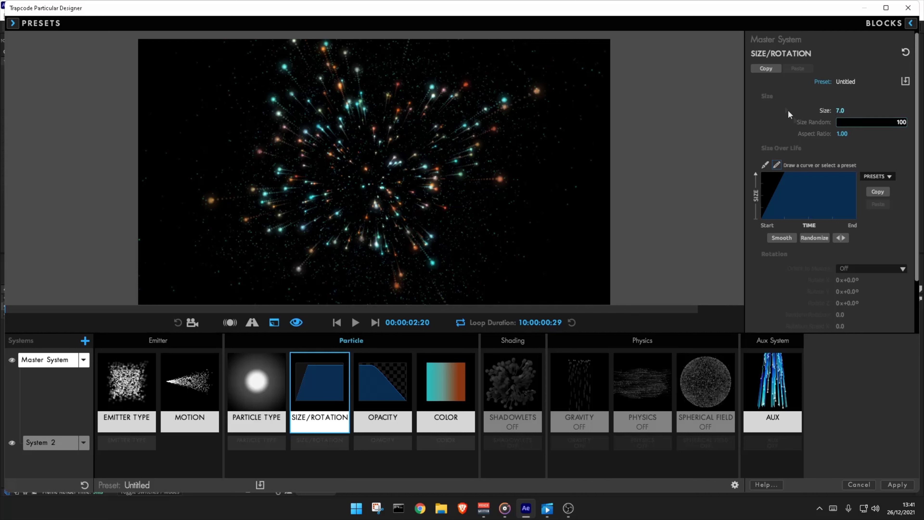
key("Return")
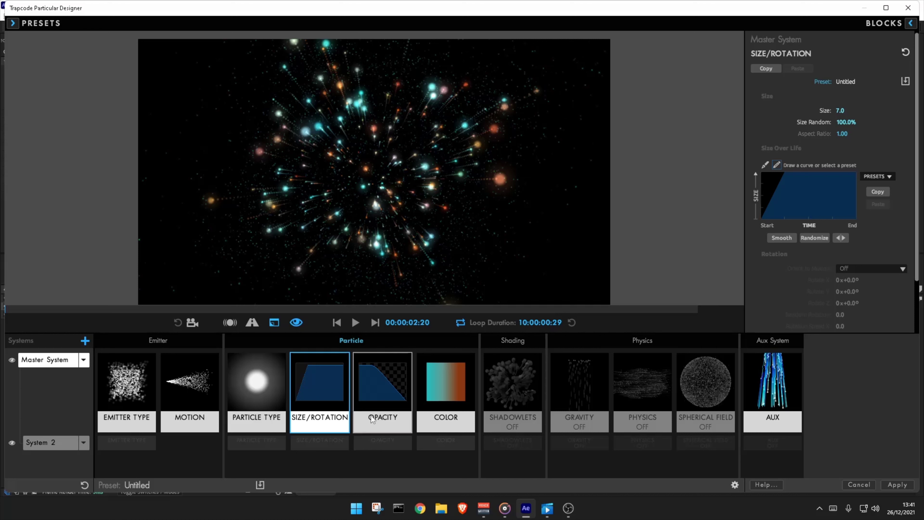
Step: Make the first Color Over Life gradient stop bright cyan
left_click(443, 396)
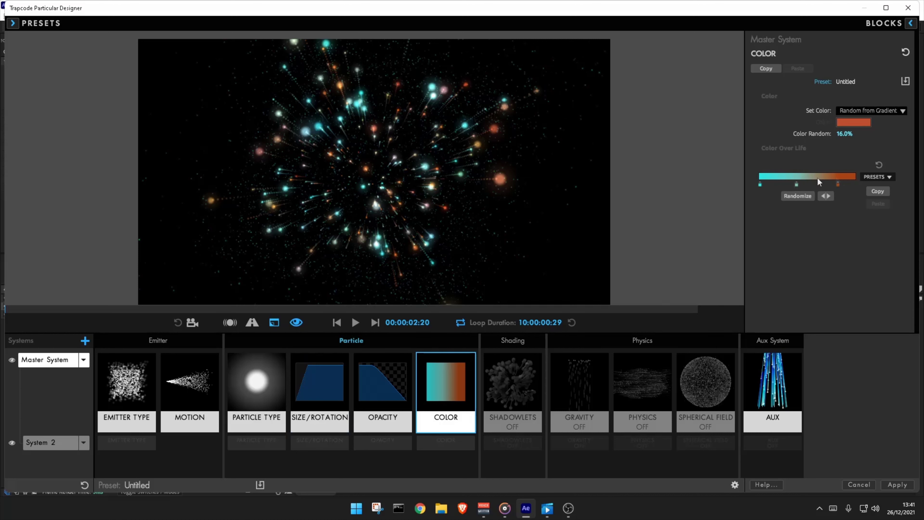
double_click(760, 184)
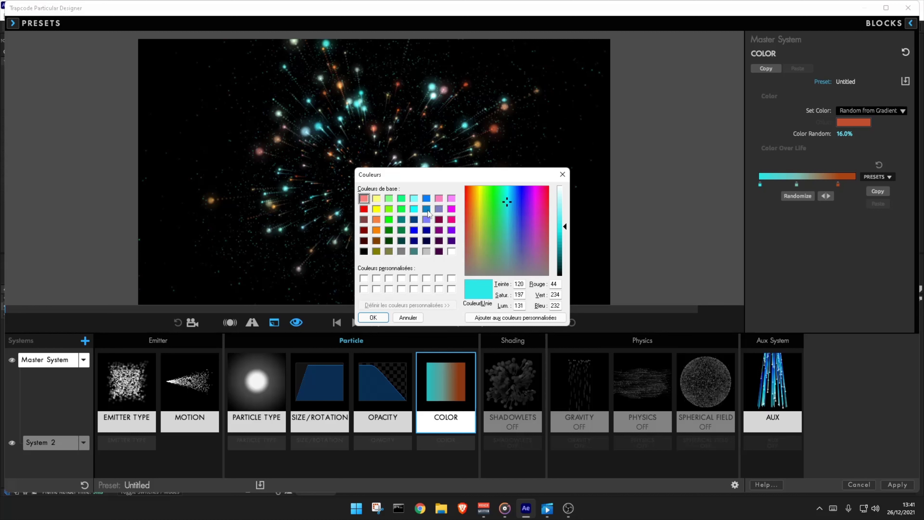
left_click(427, 200)
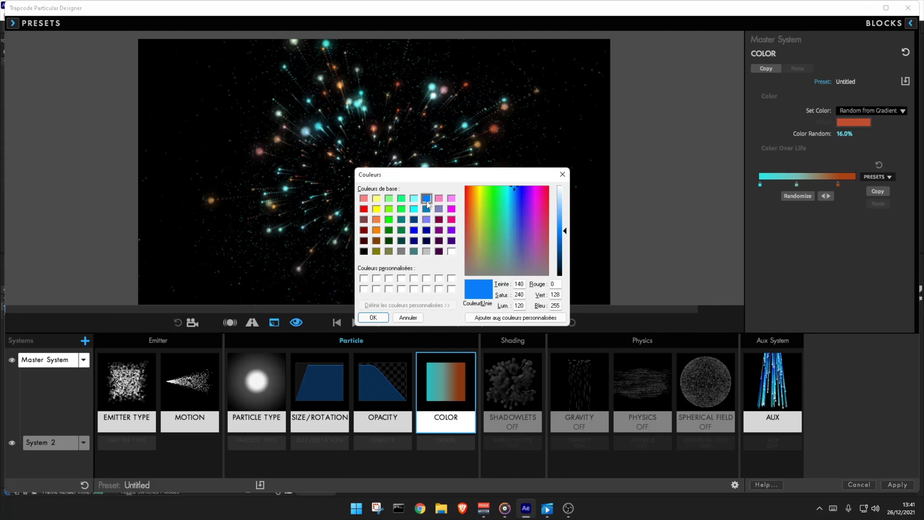
left_click(414, 208)
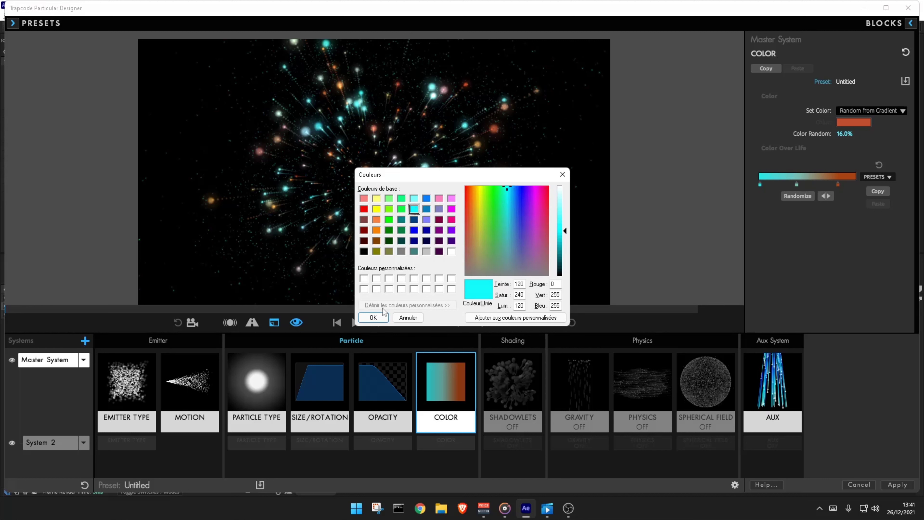
left_click(373, 317)
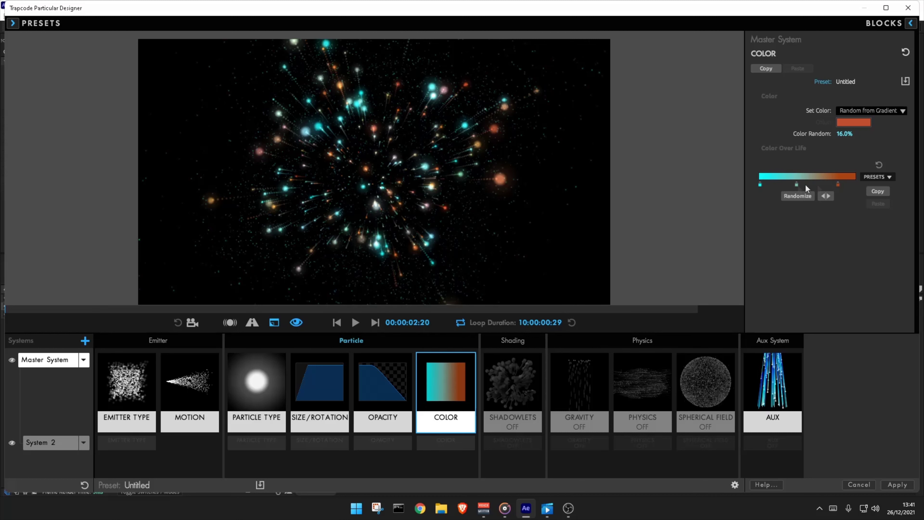
Step: Colour the middle gradient stop violet and the last stop red, then preview
double_click(795, 185)
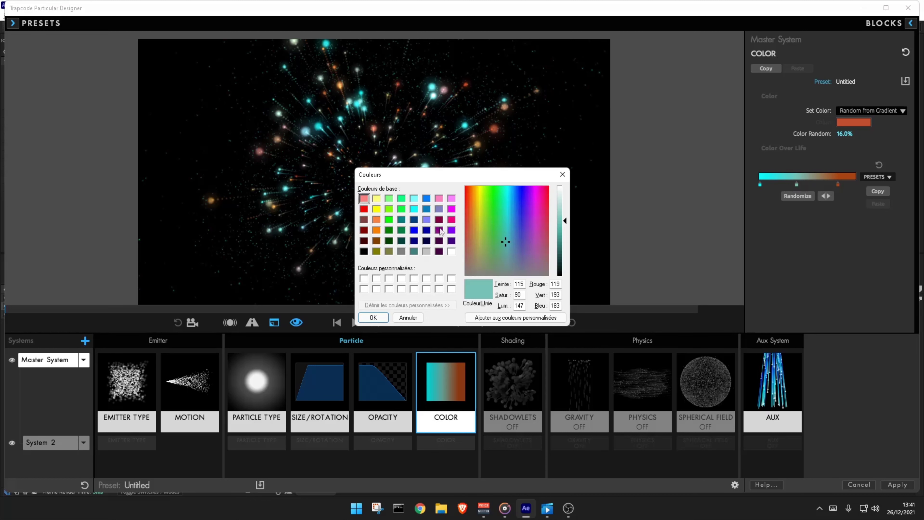
left_click(451, 229)
left_click(373, 317)
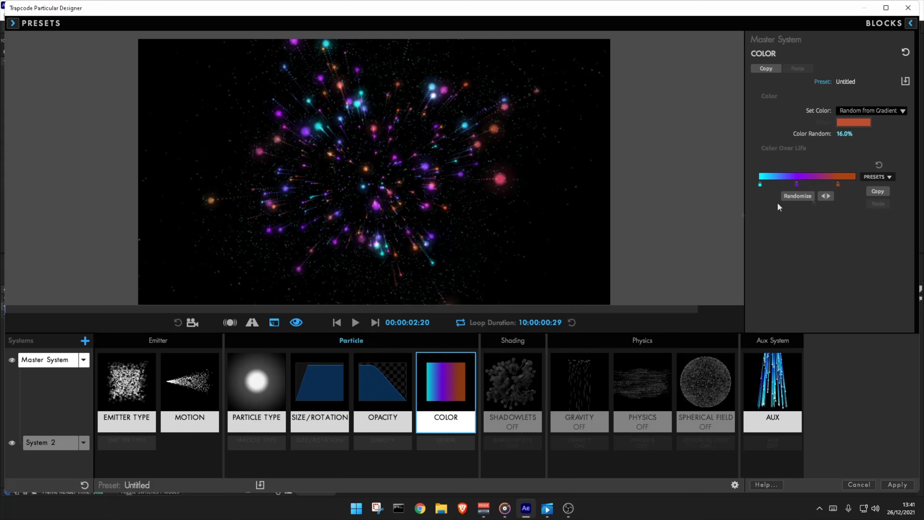
double_click(836, 185)
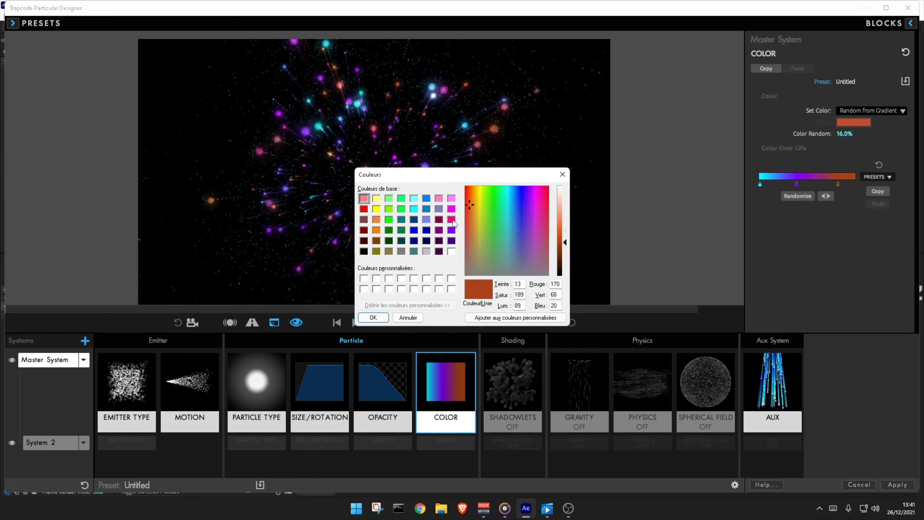
left_click(451, 219)
left_click(364, 209)
left_click(373, 317)
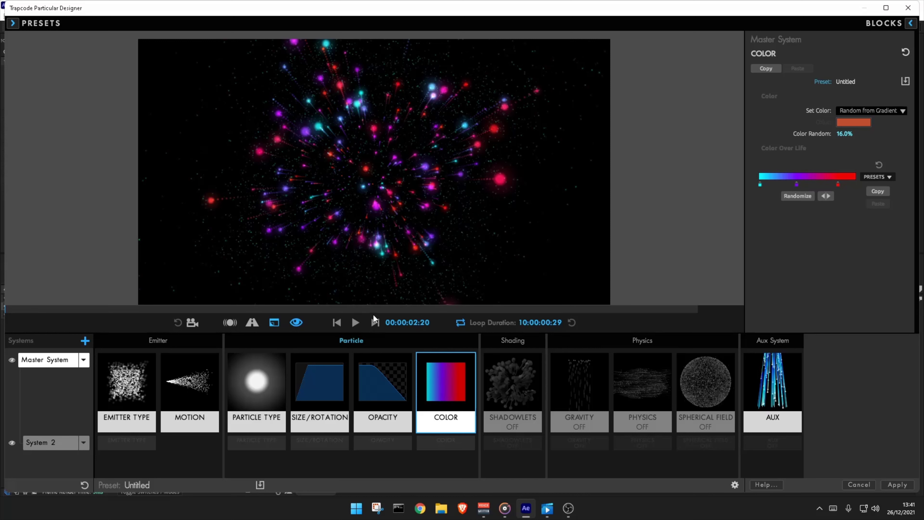
left_click(355, 323)
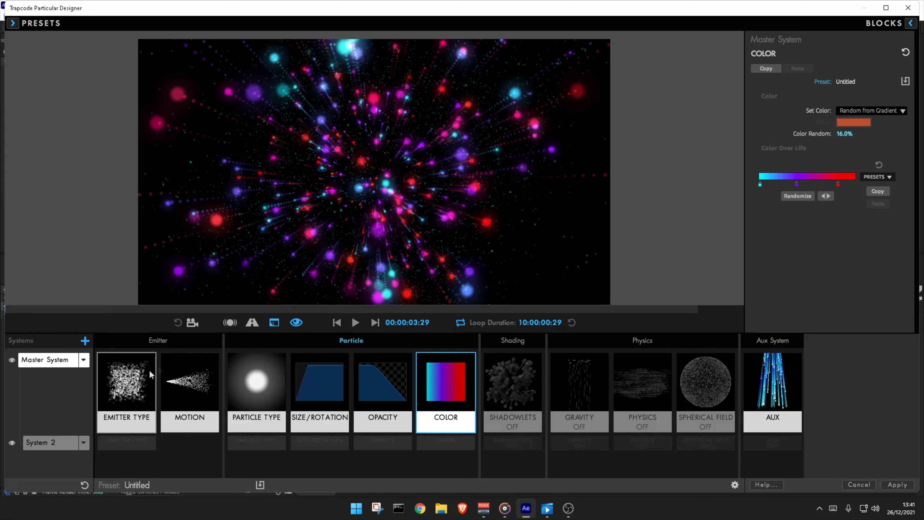
Step: Set System 2's emitter to 2000 particles per second
left_click(256, 440)
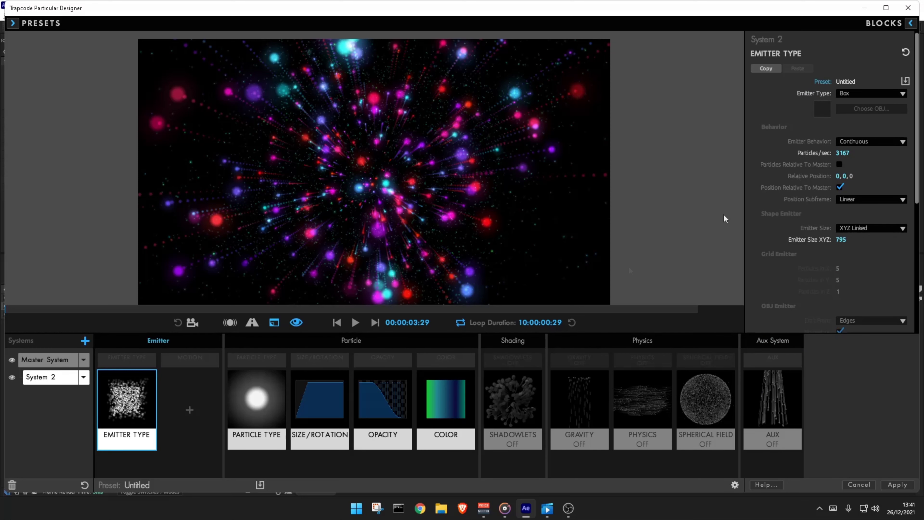
left_click(841, 153)
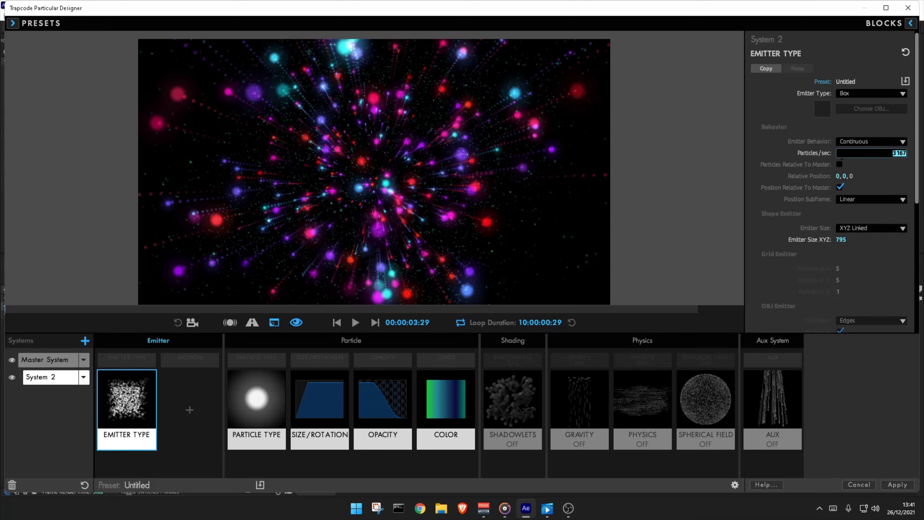
type("2000")
key("Return")
Step: Set System 2's emitter size XYZ to 500
scroll(857, 252, "down", 1)
scroll(857, 252, "down", 1)
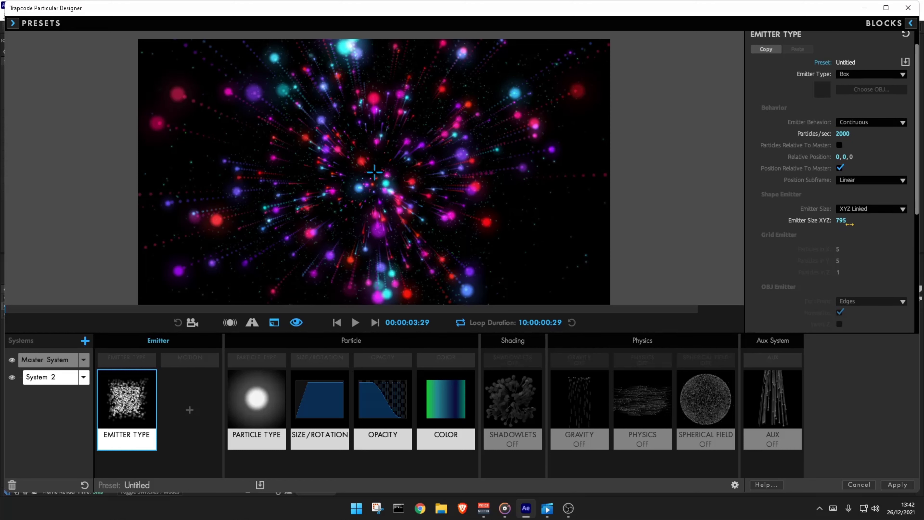
left_click(840, 220)
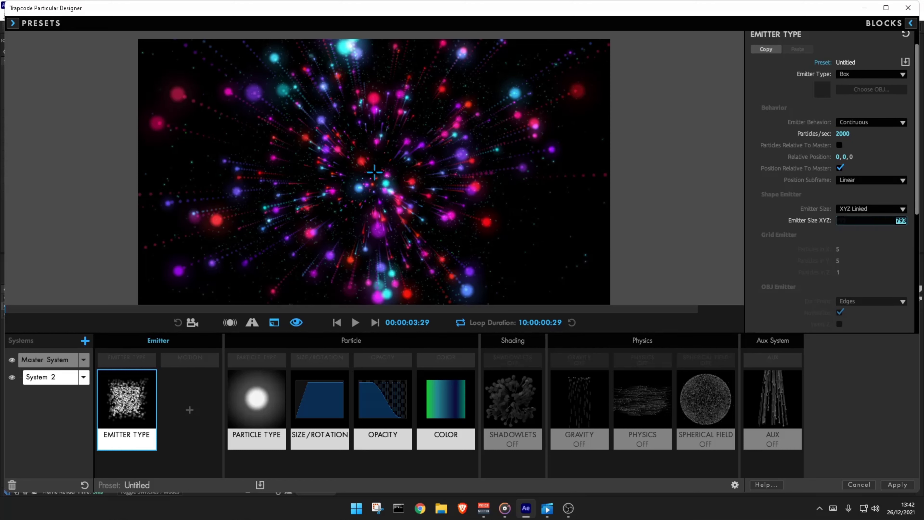
type("400")
key("Return")
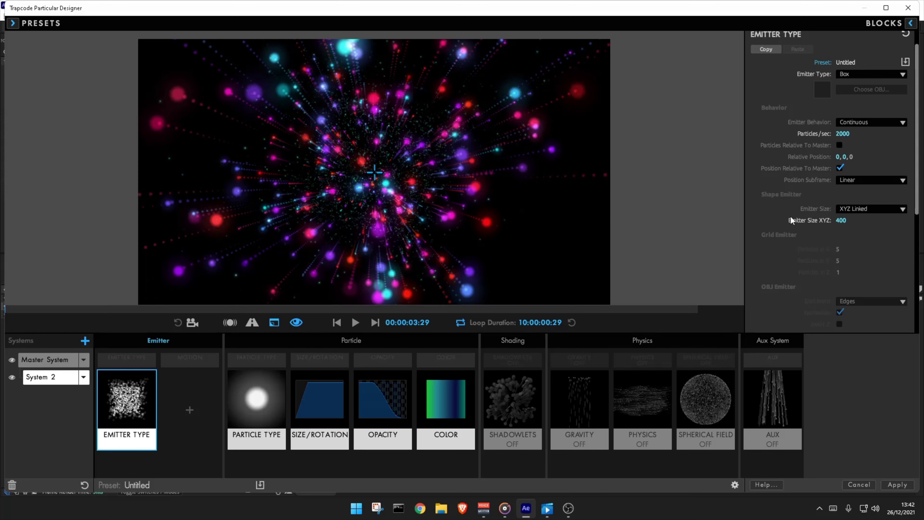
left_click(841, 223)
type("500")
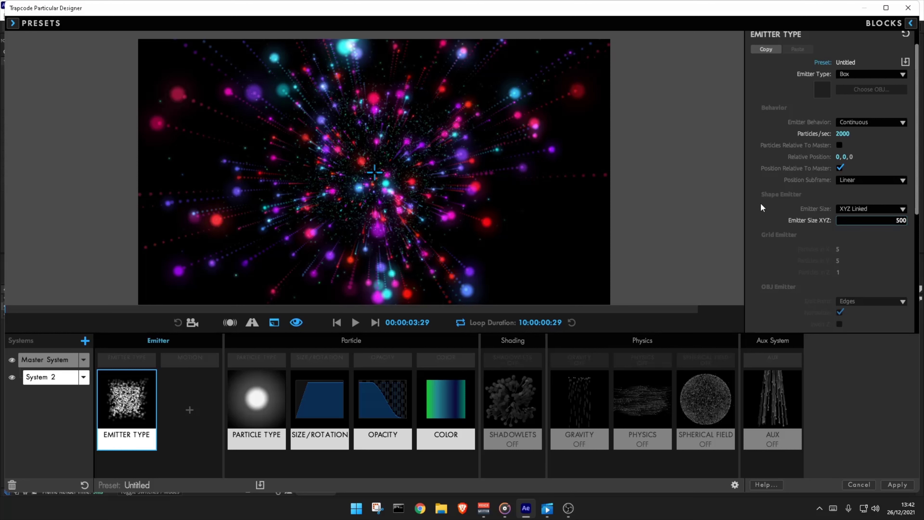
key("Return")
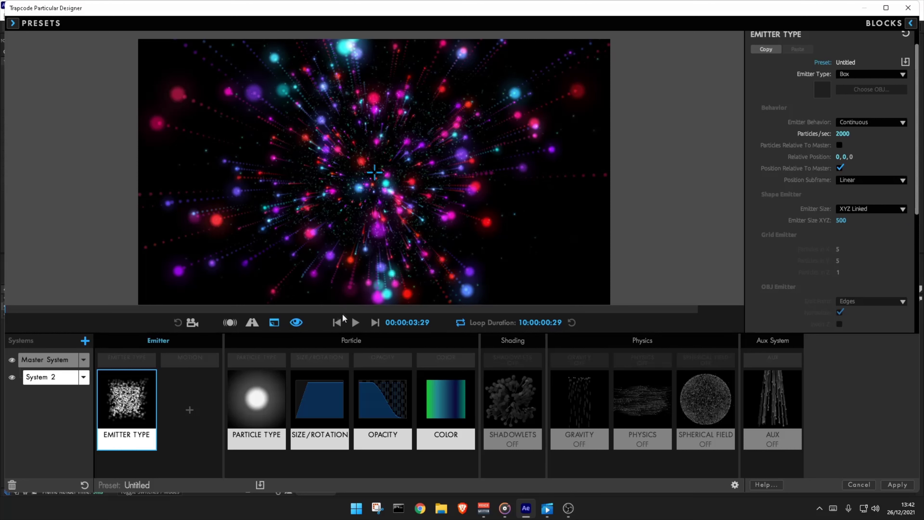
Step: Change the loop duration to 00:00:10:29 and preview the result
left_click(524, 322)
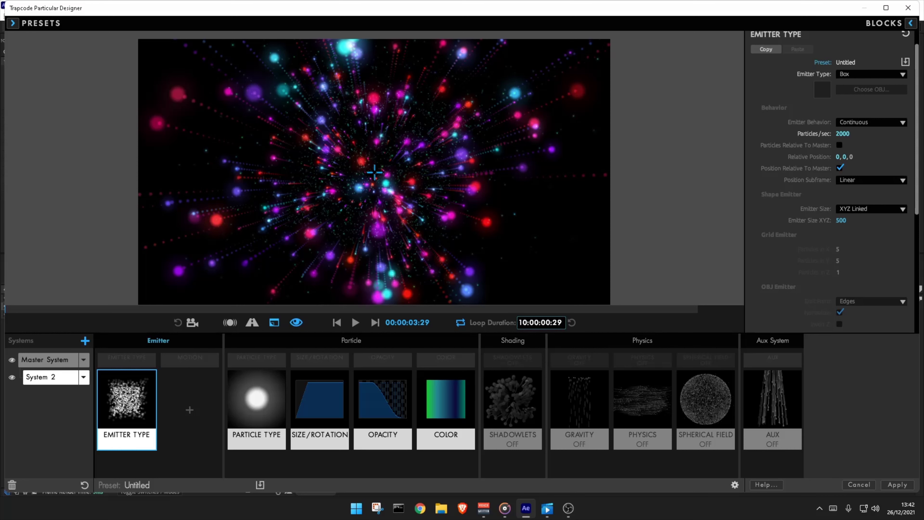
key("BackSpace")
key("Return")
left_click(356, 322)
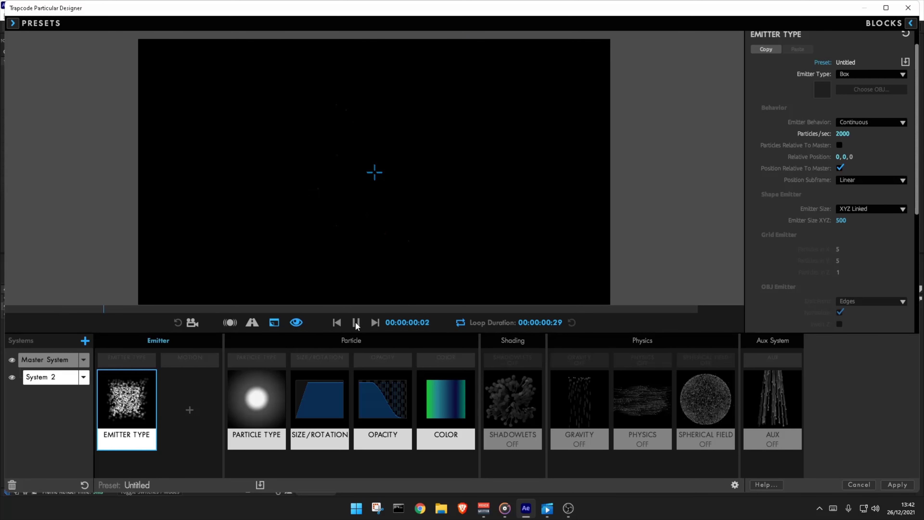
left_click(536, 323)
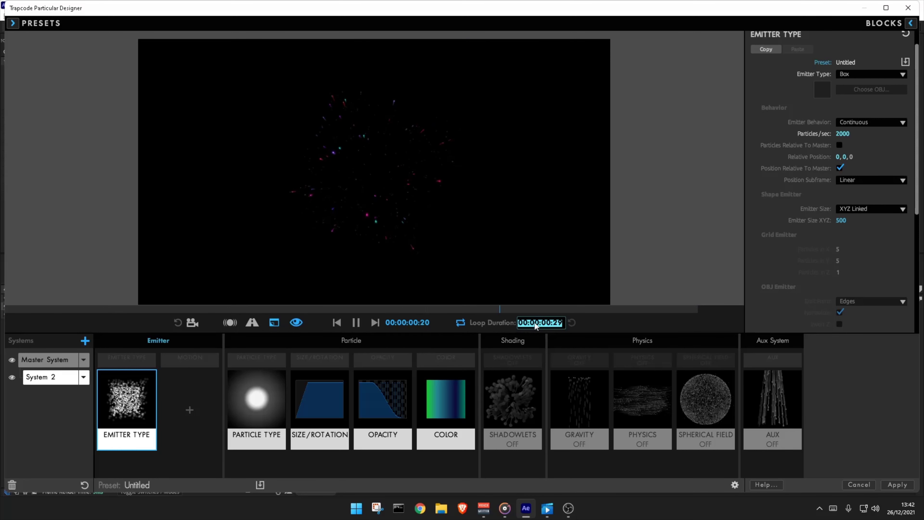
left_click(545, 322)
key("BackSpace")
type("1")
key("Return")
left_click(357, 322)
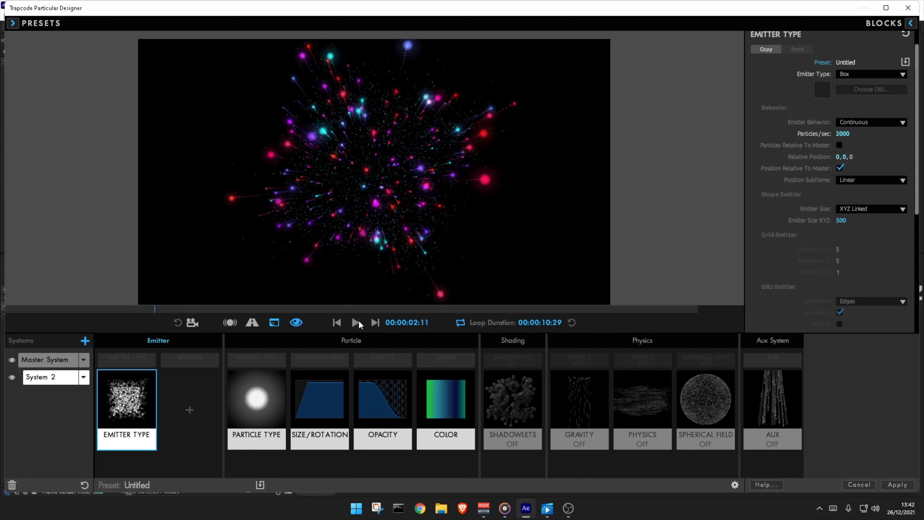
left_click(113, 362)
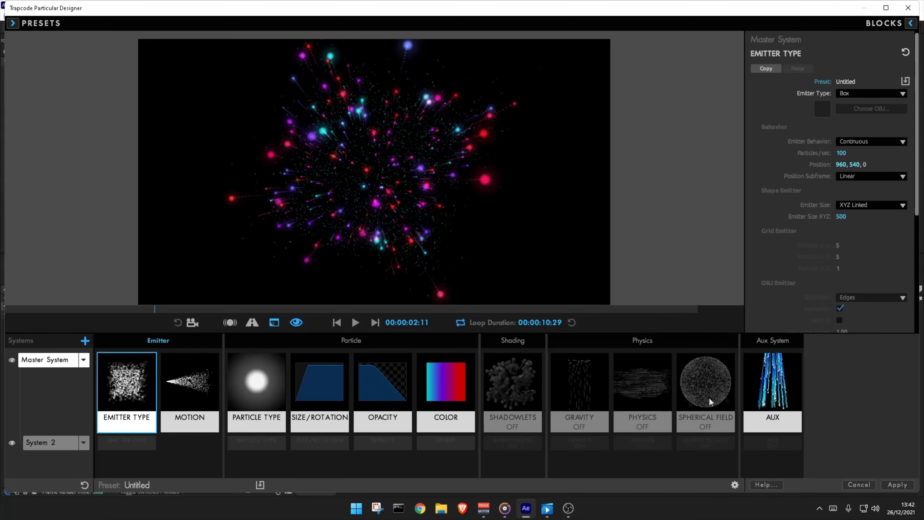
left_click(256, 447)
Step: Apply the Designer settings, preview Comp 1, and give Black Solid 13 a 50% time stretch
left_click(896, 485)
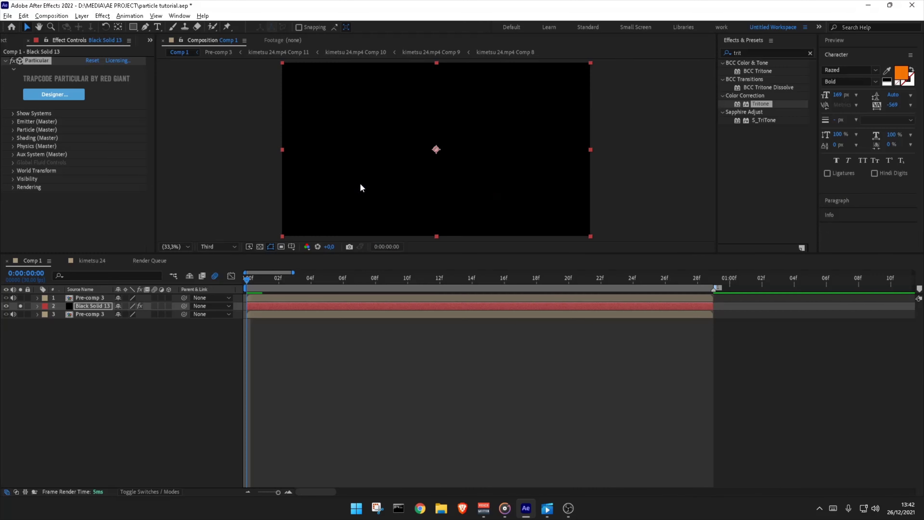
key("space")
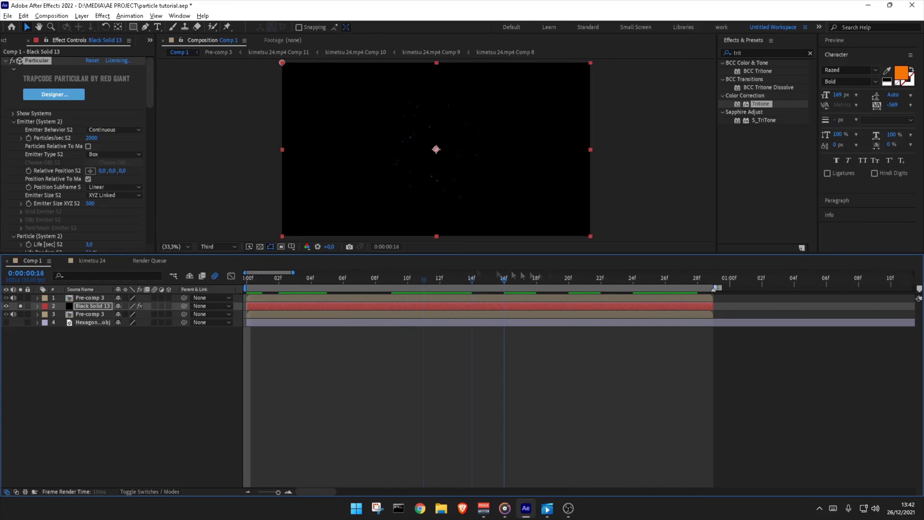
right_click(611, 307)
left_click(746, 95)
type("50")
left_click(473, 315)
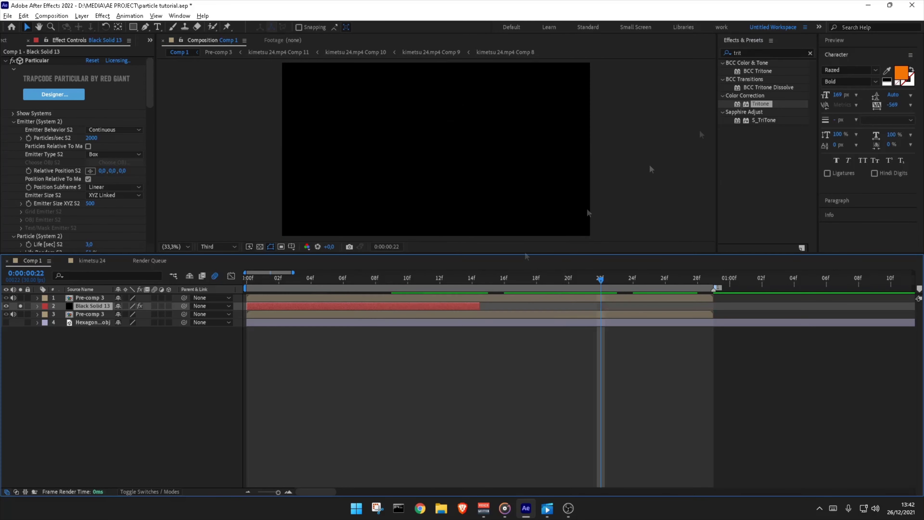
Step: Try shifting and trimming Black Solid 13's timing, then undo and replay the preview
left_click_drag(479, 306, 568, 306)
left_click_drag(364, 306, 428, 306)
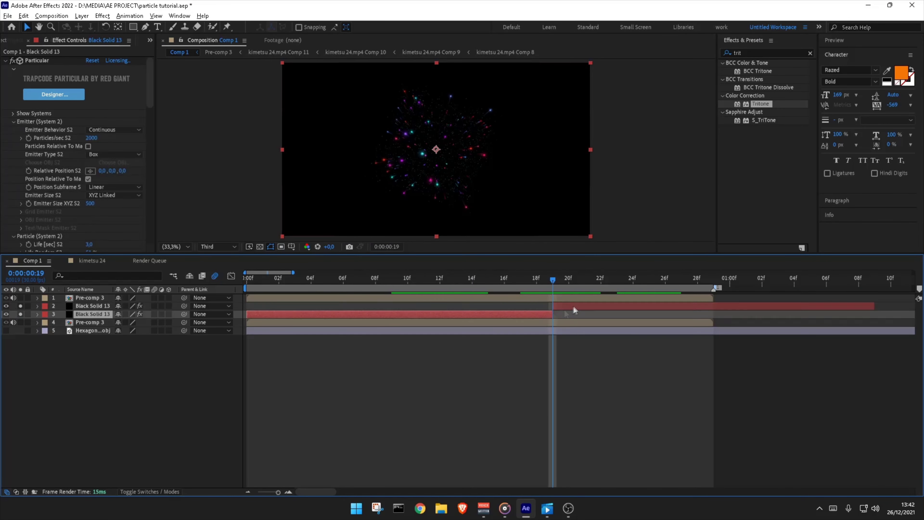
left_click(327, 280)
left_click_drag(327, 284, 407, 307)
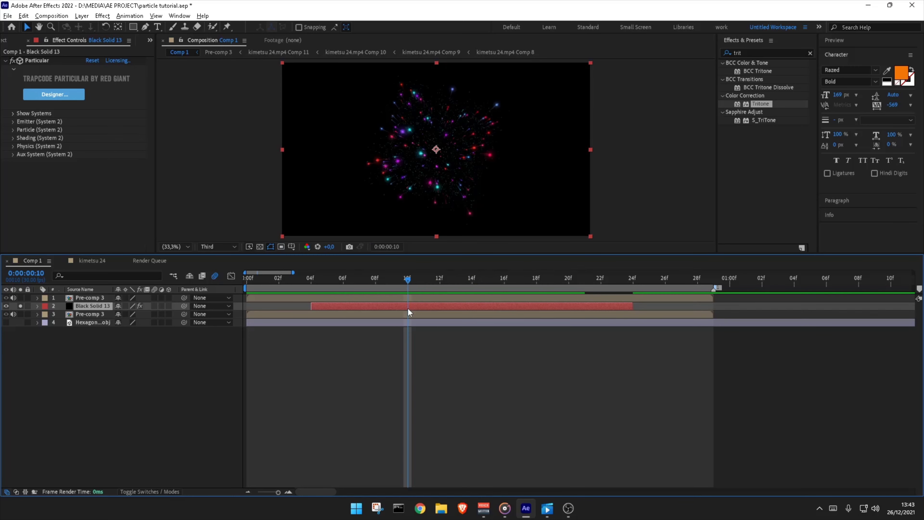
key("alt+bracketleft")
key("ctrl+z")
key("ctrl+z")
key("ctrl+z")
key("ctrl+z")
key("space")
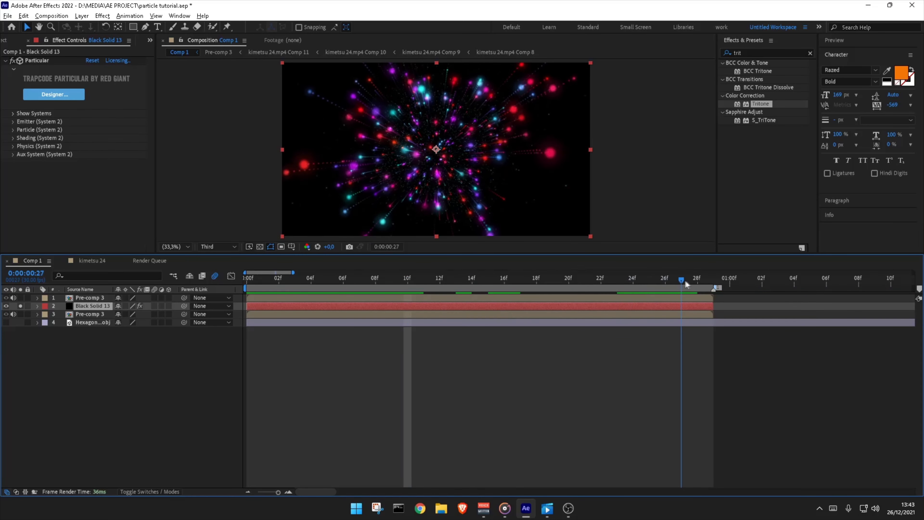
Step: Set Black Solid 13's time stretch factor to 30 and preview the particle burst
right_click(301, 305)
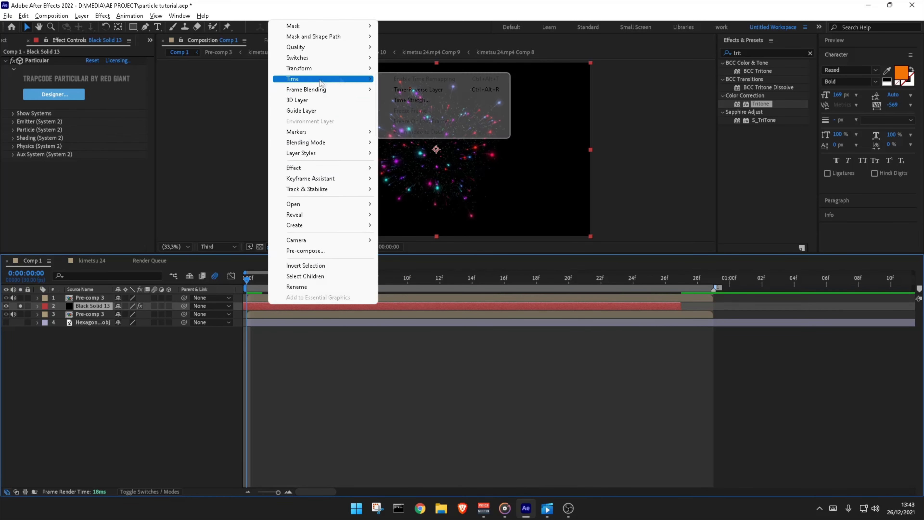
left_click(407, 94)
type("30")
key("Return")
key("space")
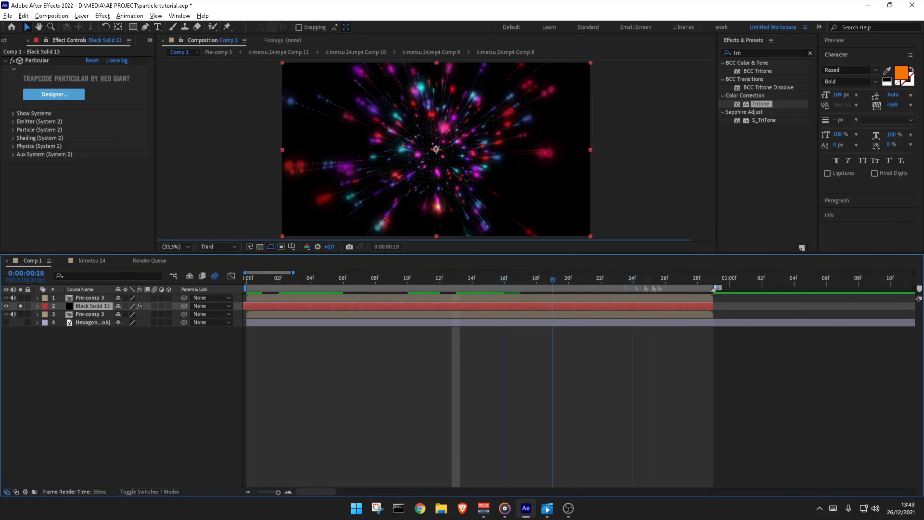
key("space")
key("space")
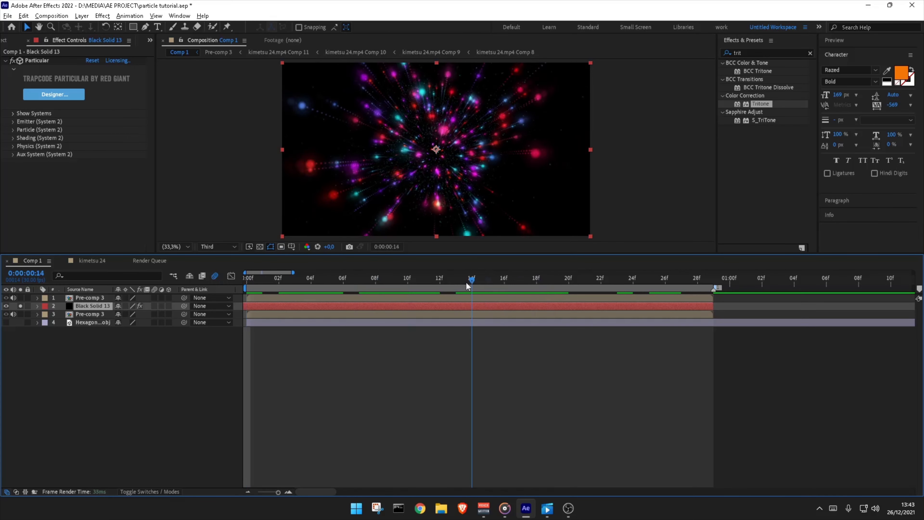
left_click(33, 113)
Step: Set the Master emitter's velocity to -718
left_click(47, 126)
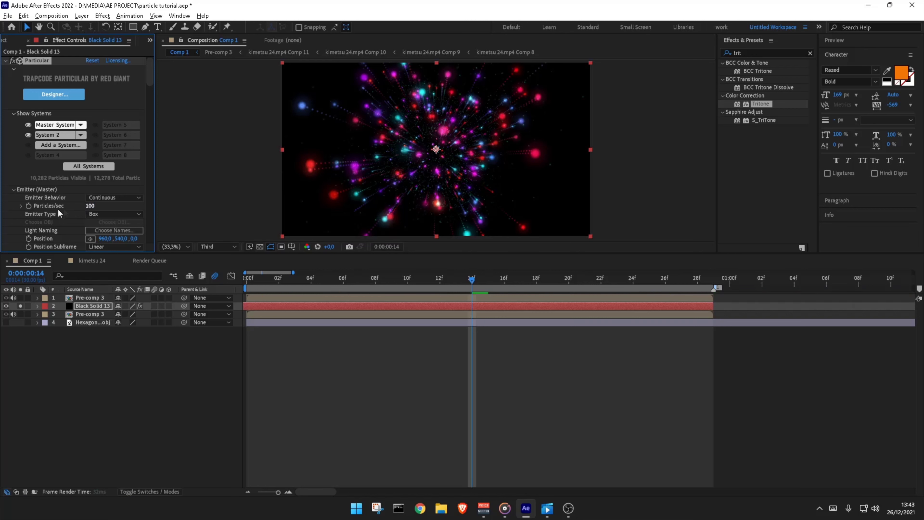
scroll(59, 211, "down", 3)
scroll(58, 213, "down", 1)
scroll(57, 209, "down", 1)
scroll(58, 208, "down", 1)
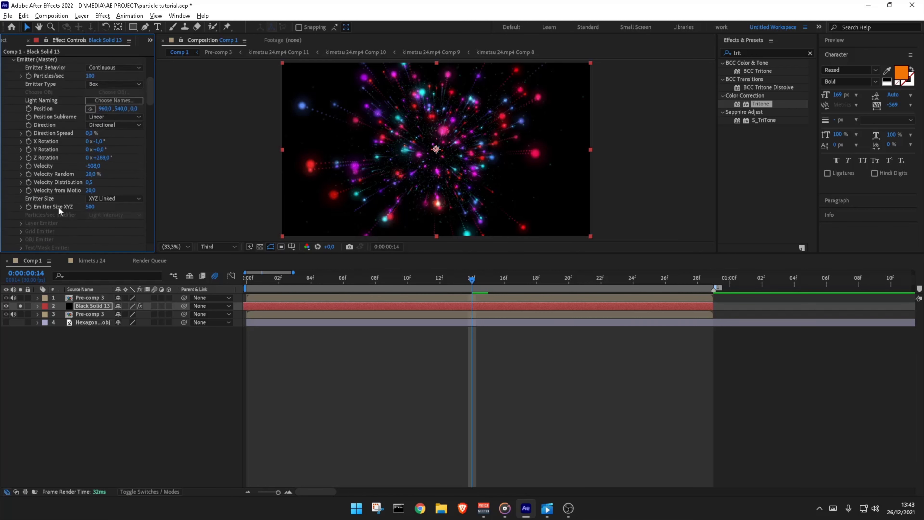
left_click(92, 167)
type("-718")
key("Return")
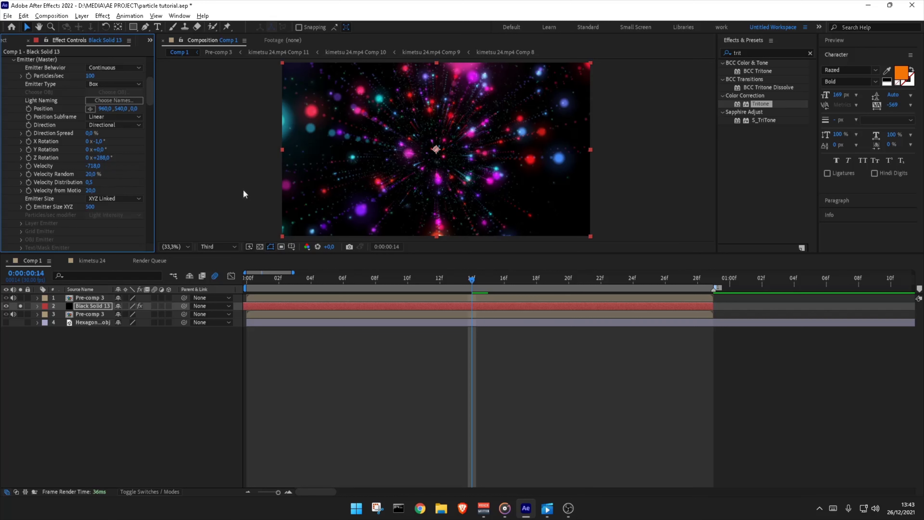
Step: Preview the animation, shift the particle layer later, and trim its end
left_click_drag(471, 279, 225, 273)
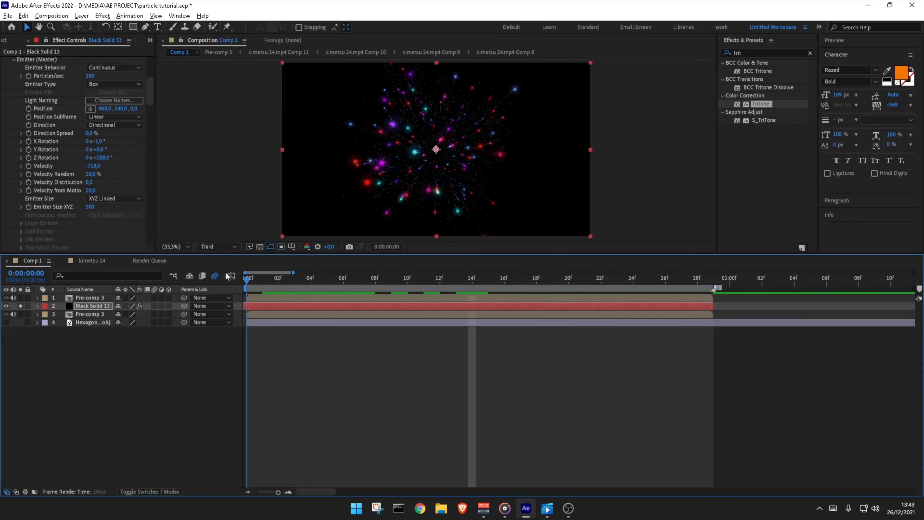
key("space")
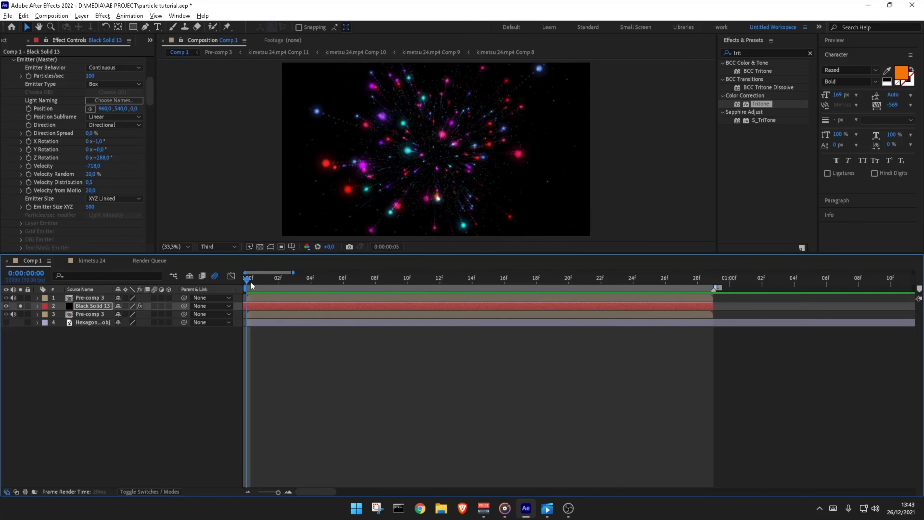
key("space")
mouse_move(262, 307)
left_mouse_down()
mouse_move(313, 306)
mouse_move(248, 306)
left_mouse_up()
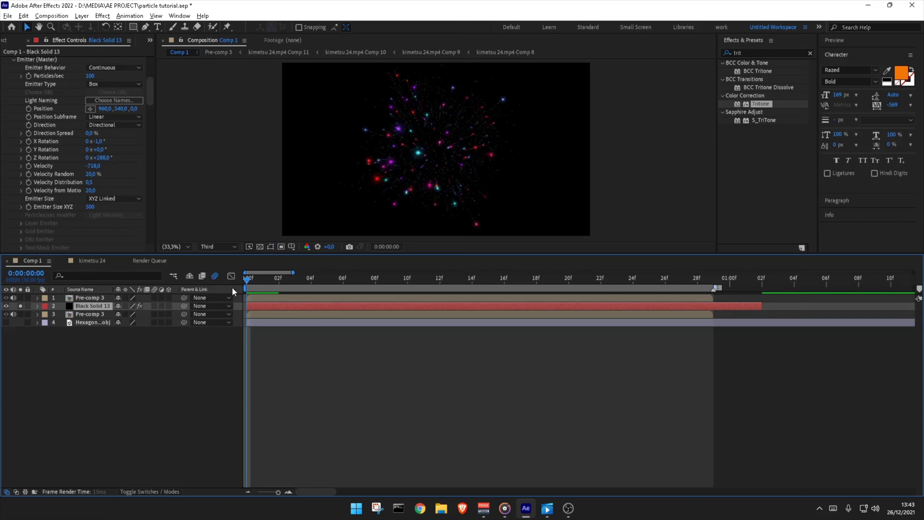
key("space")
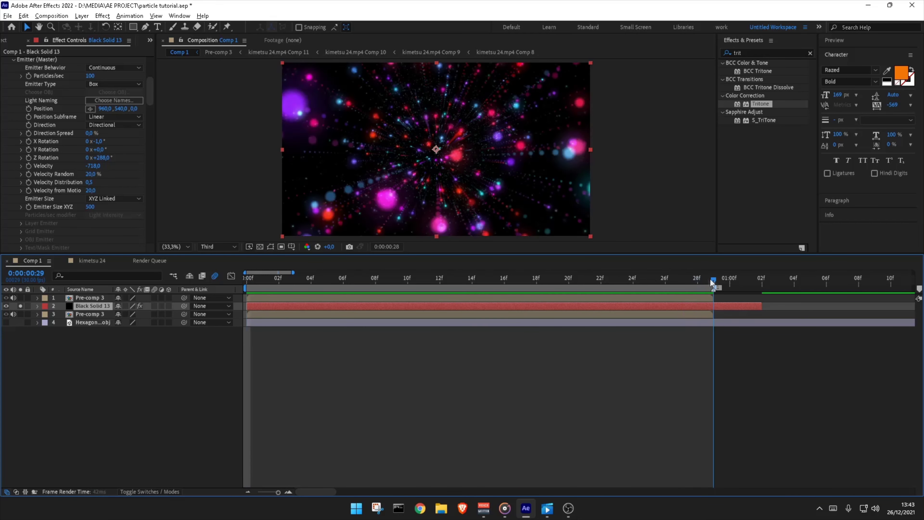
key("alt+]")
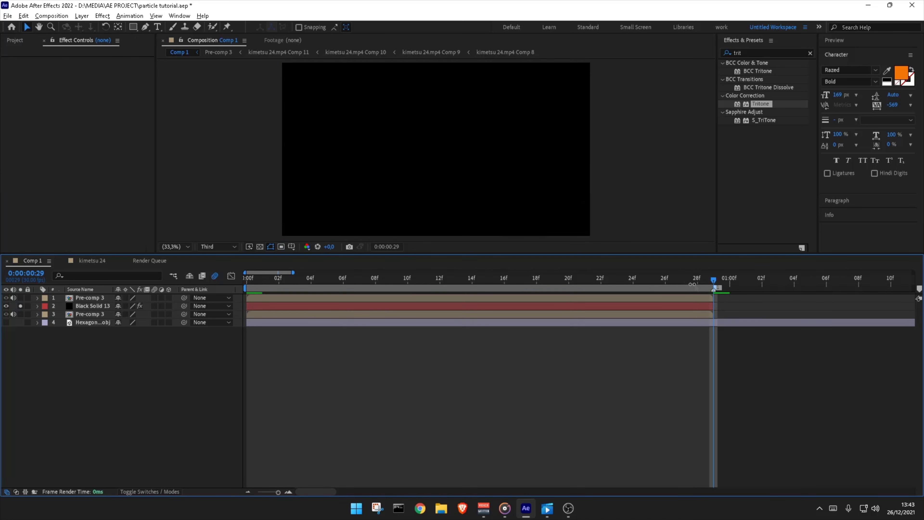
Step: Lower the Master emitter to 50 particles per second and preview the thinner burst
left_click(396, 308)
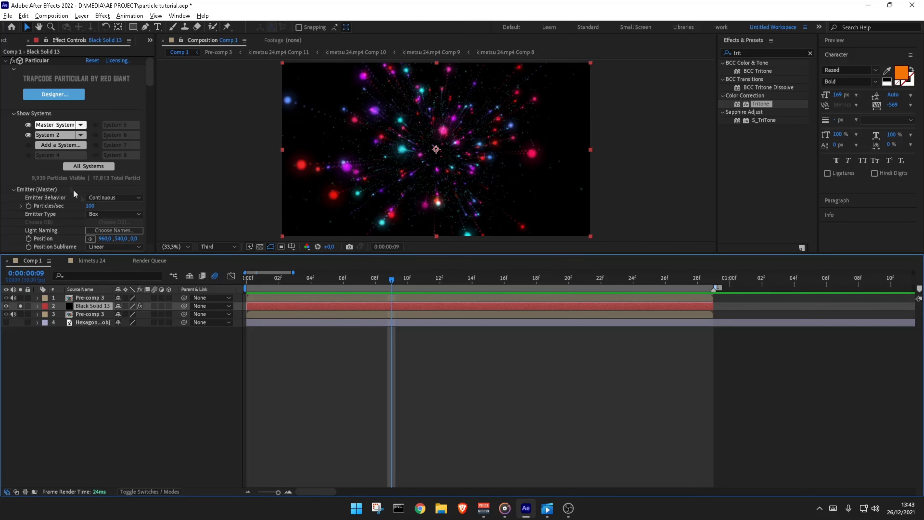
left_click_drag(91, 206, 88, 207)
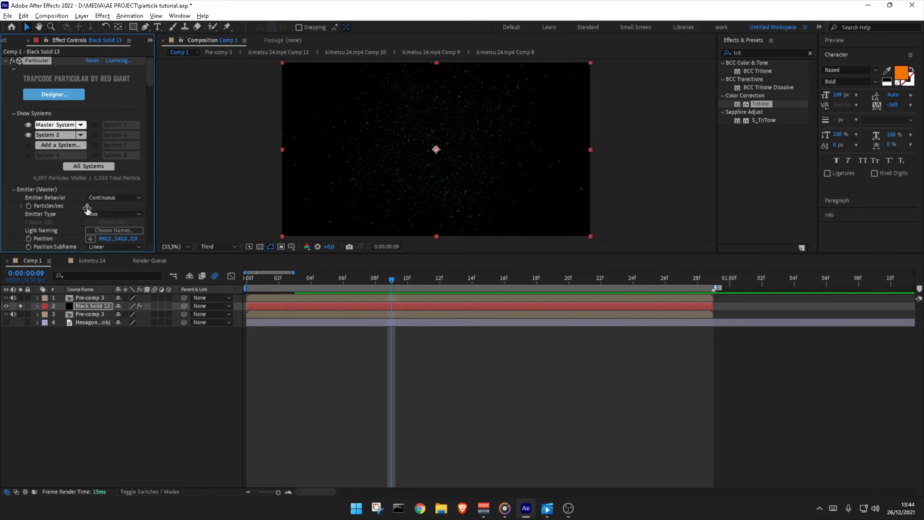
left_click(88, 207)
type("50")
key("Return")
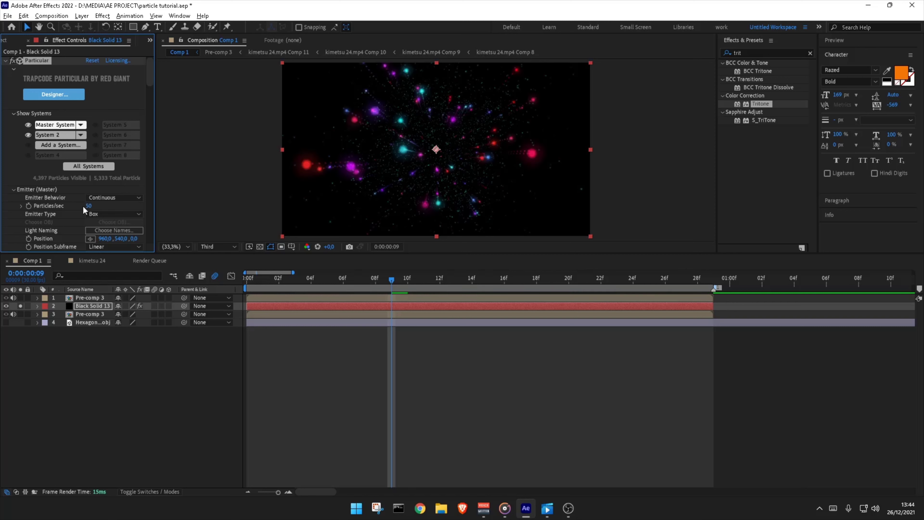
key("space")
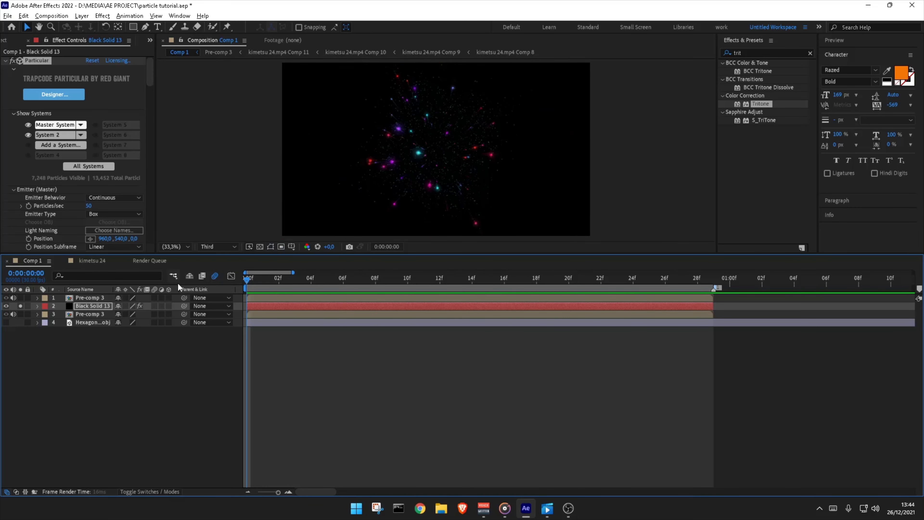
Step: Set the Master emitter's Emitter Size XYZ to 700
left_click(471, 278)
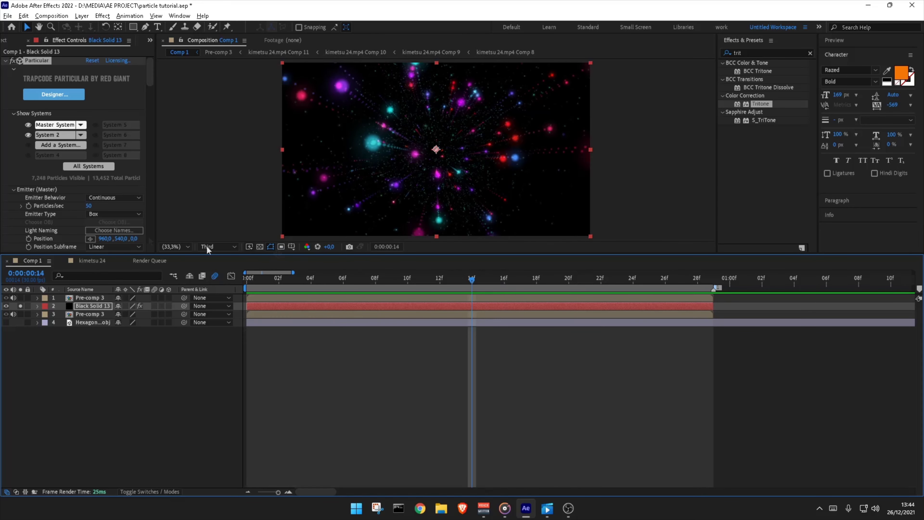
scroll(65, 219, "down", 5)
scroll(65, 218, "down", 1)
left_click(90, 206)
type("300")
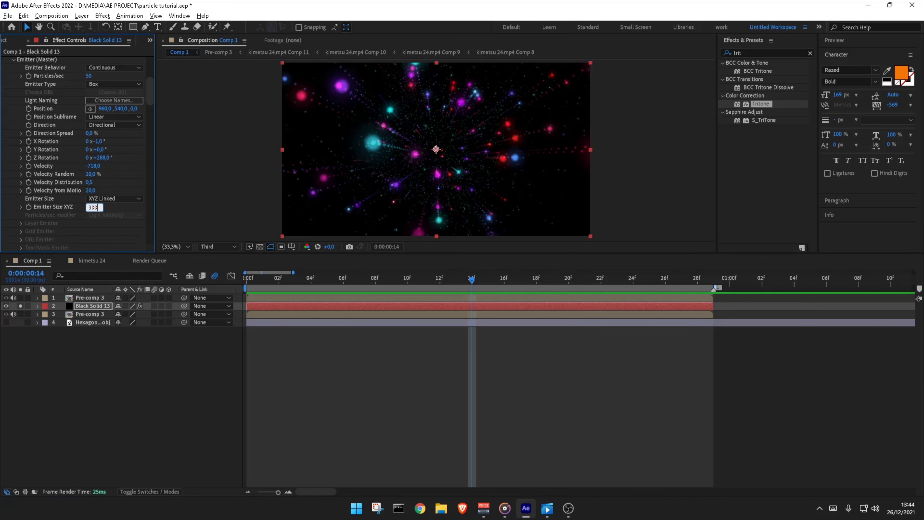
key("Return")
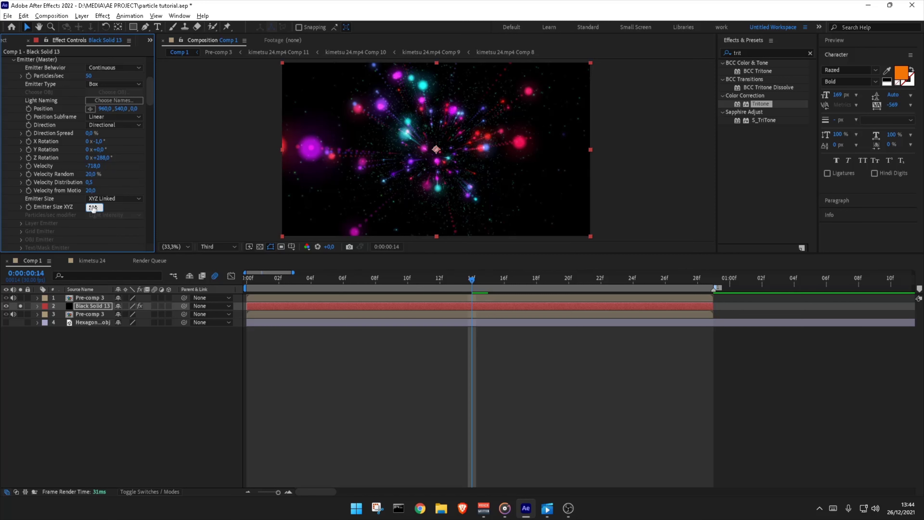
key("Return")
Step: Preview and scrub the wider particle spread around frame 15
left_click(465, 287)
key("space")
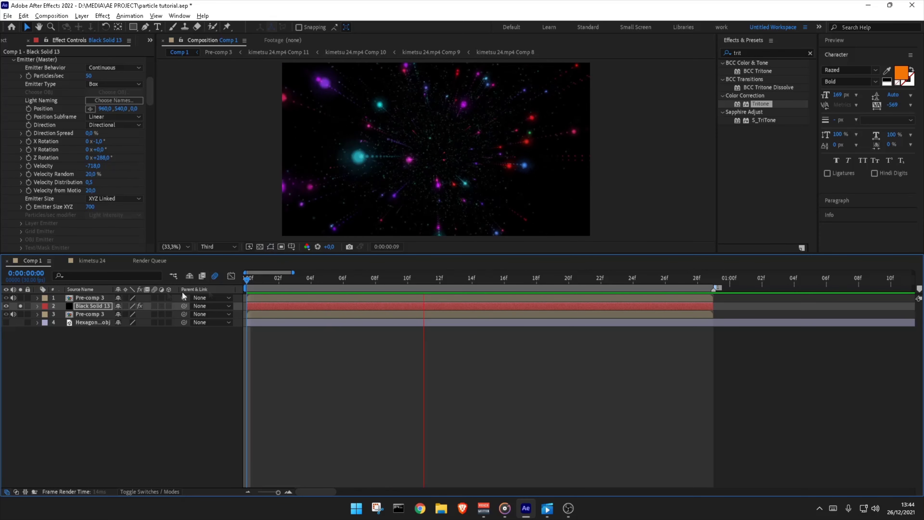
left_click(610, 281)
left_click_drag(610, 277, 506, 274)
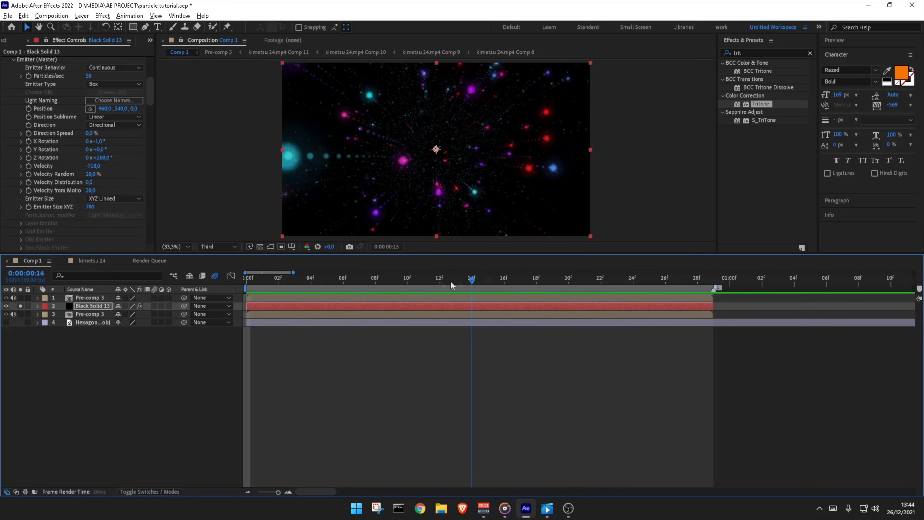
key("space")
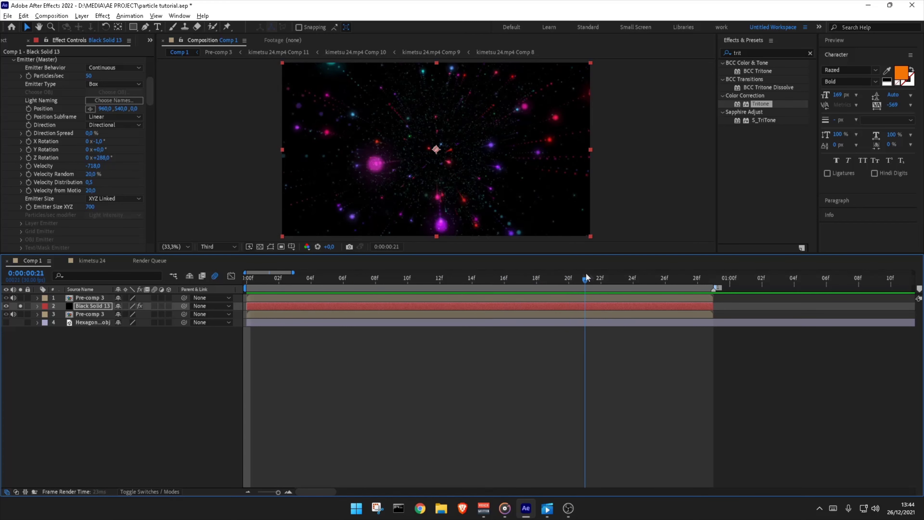
scroll(56, 162, "up", 5)
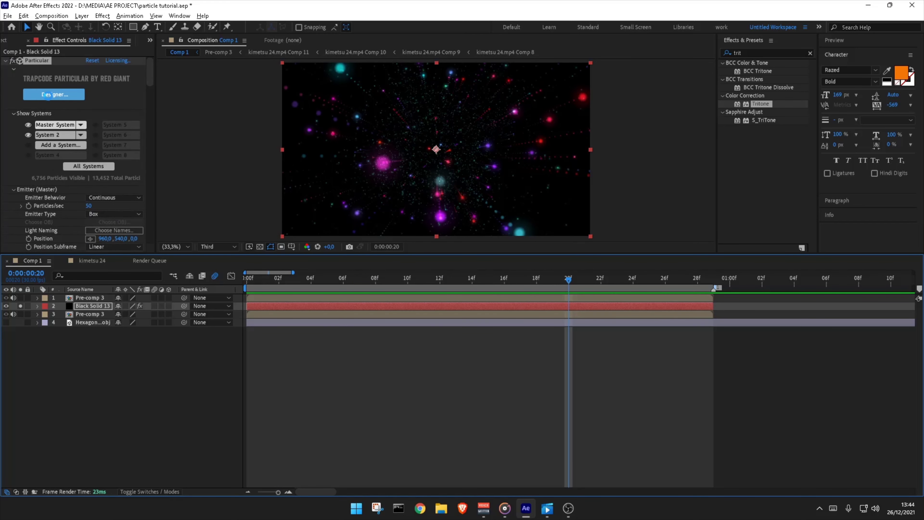
Step: In Particular Designer, set System 2's colour-over-life gradient stops to blue, purple and red
left_click(54, 94)
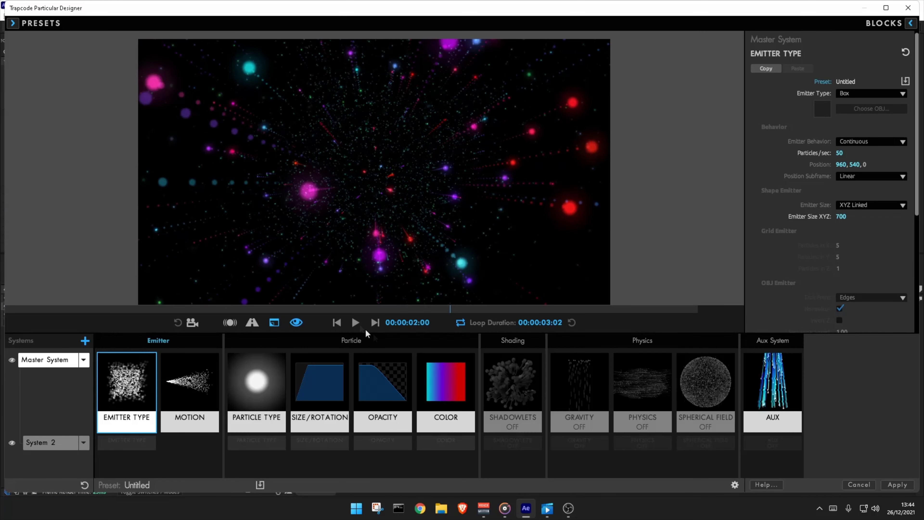
left_click(448, 441)
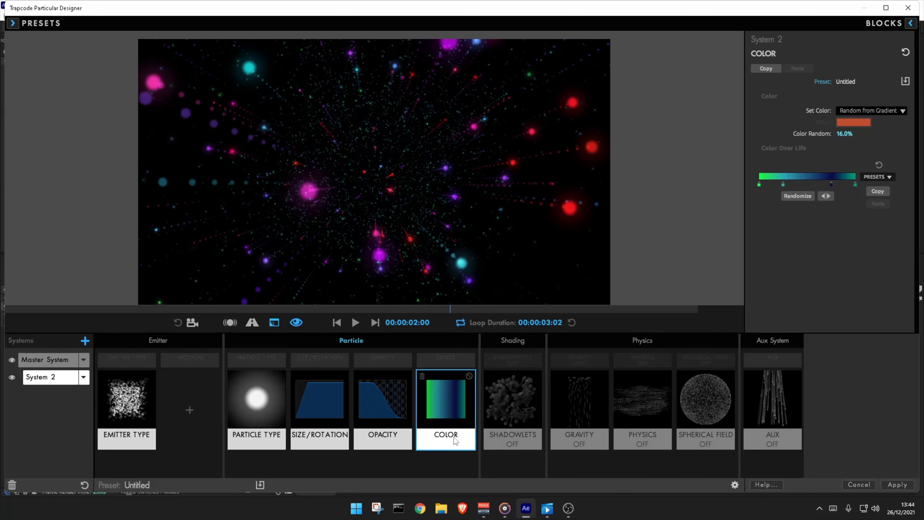
double_click(759, 184)
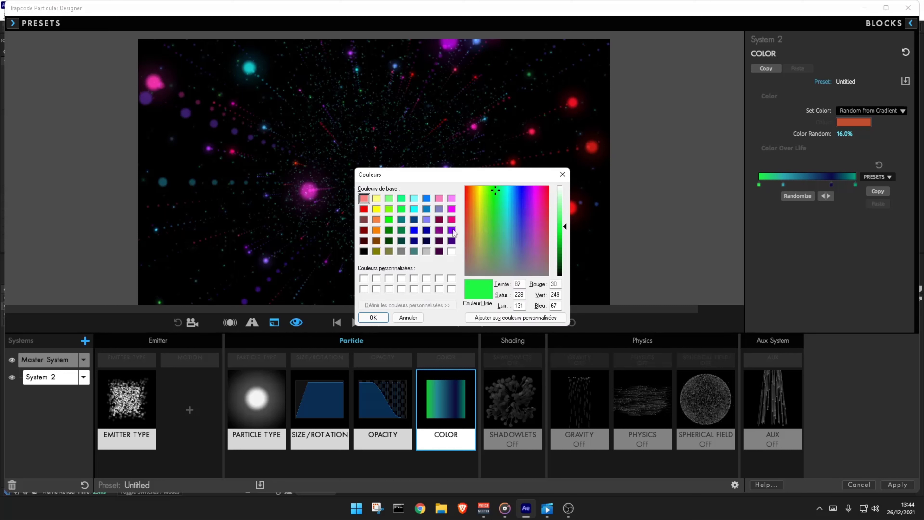
left_click(426, 209)
left_click(373, 317)
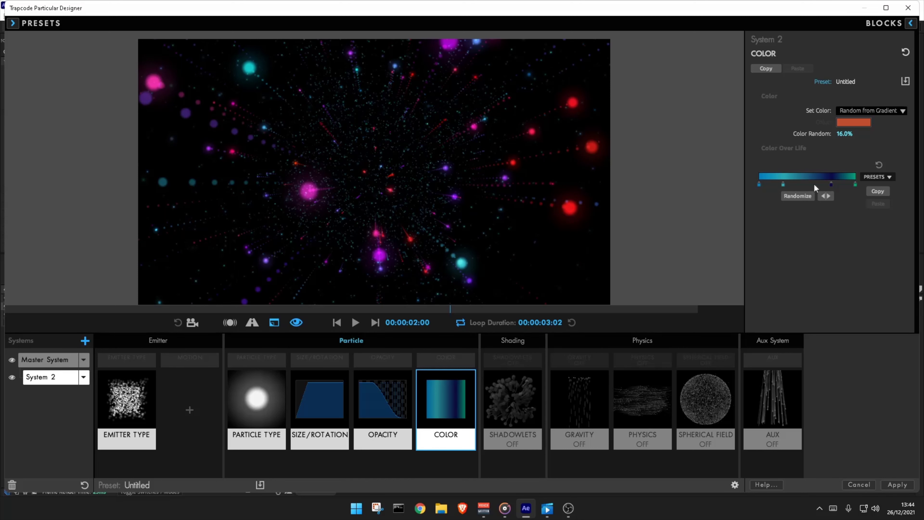
double_click(831, 184)
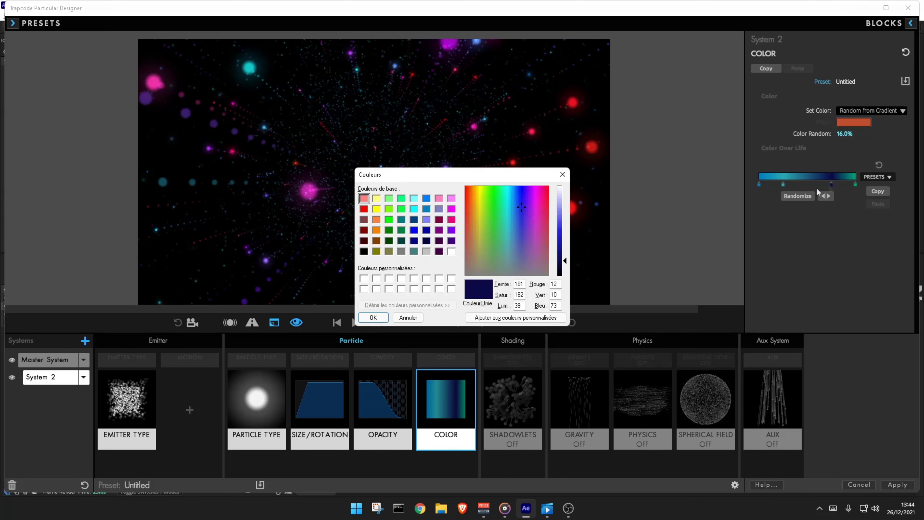
left_click(451, 230)
left_click(373, 317)
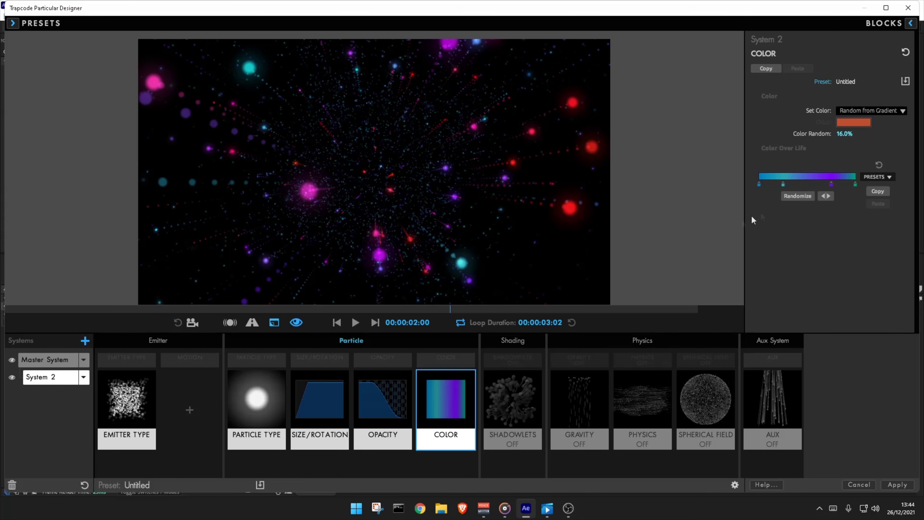
double_click(855, 185)
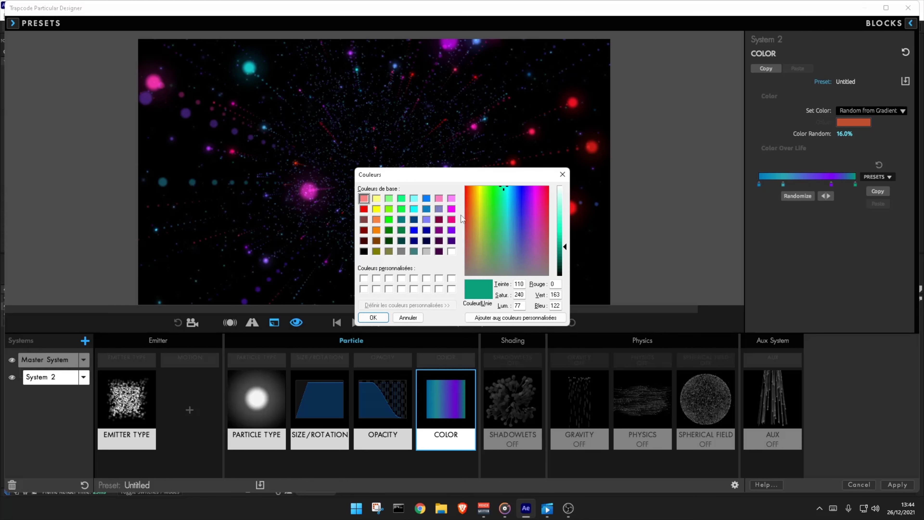
left_click(363, 218)
left_click(374, 317)
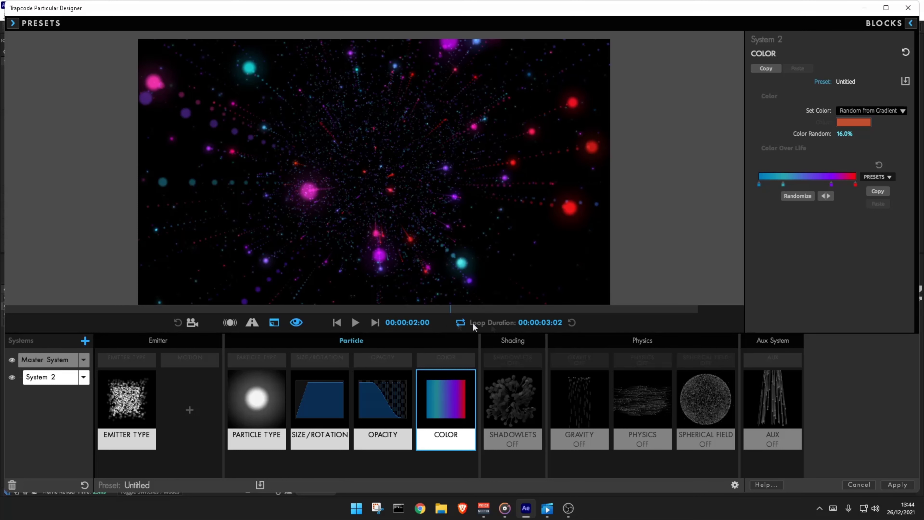
Step: Apply the Designer changes and preview the cyan, magenta and red particles in Comp 1
left_click(896, 484)
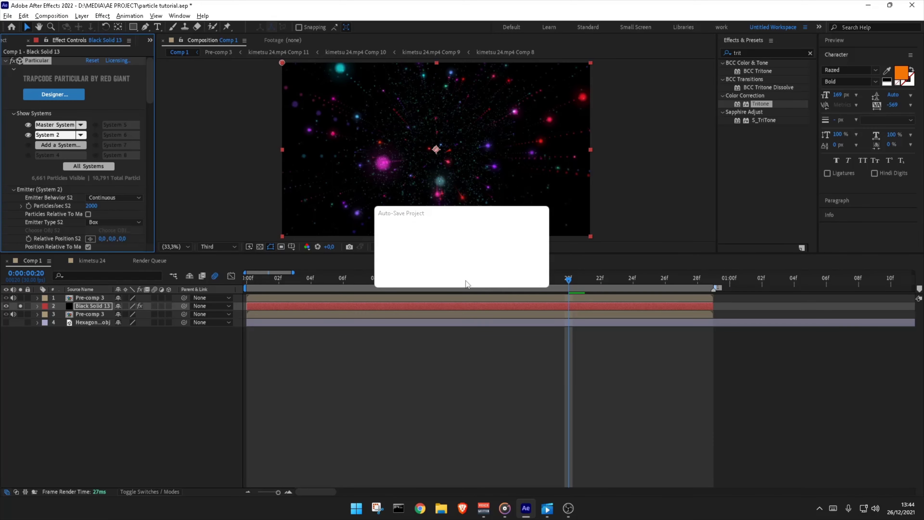
key("Home")
key("space")
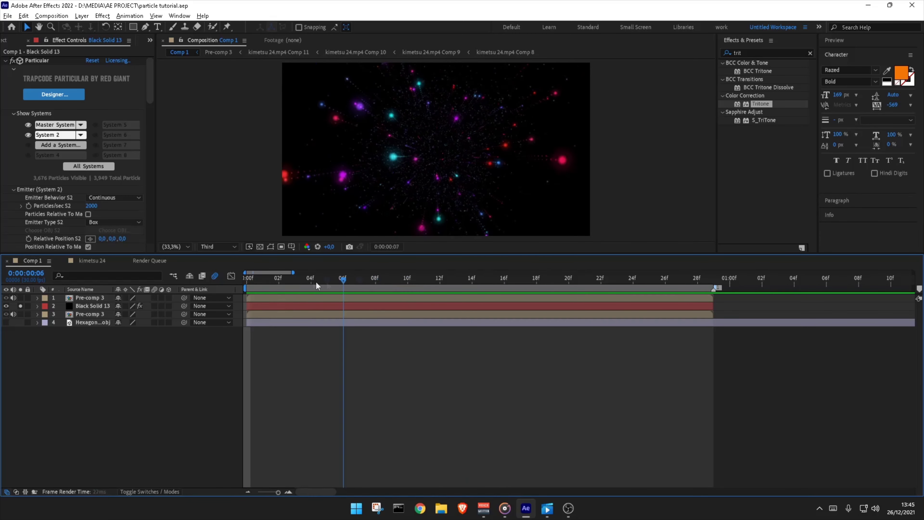
Step: Pre-compose Black Solid 13 into a new comp and enable Time Remapping on it
left_click(426, 302)
key("ctrl+shift+c")
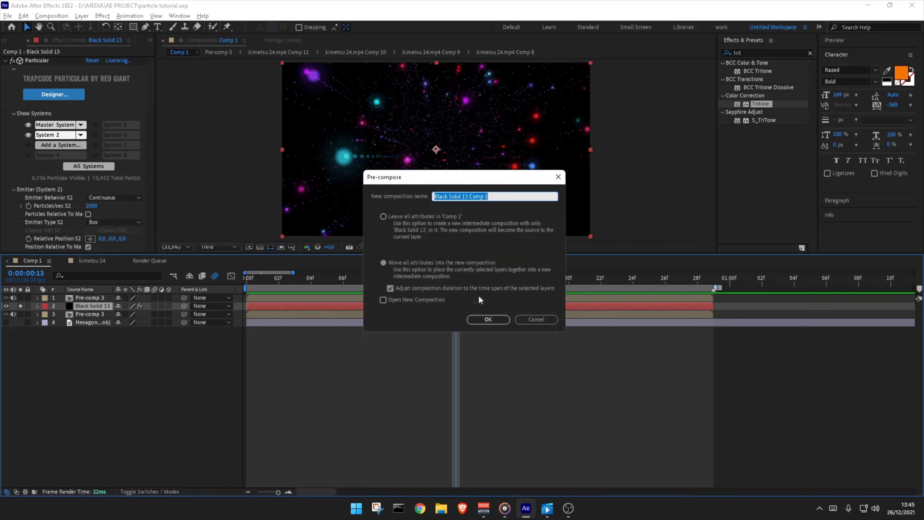
left_click(486, 318)
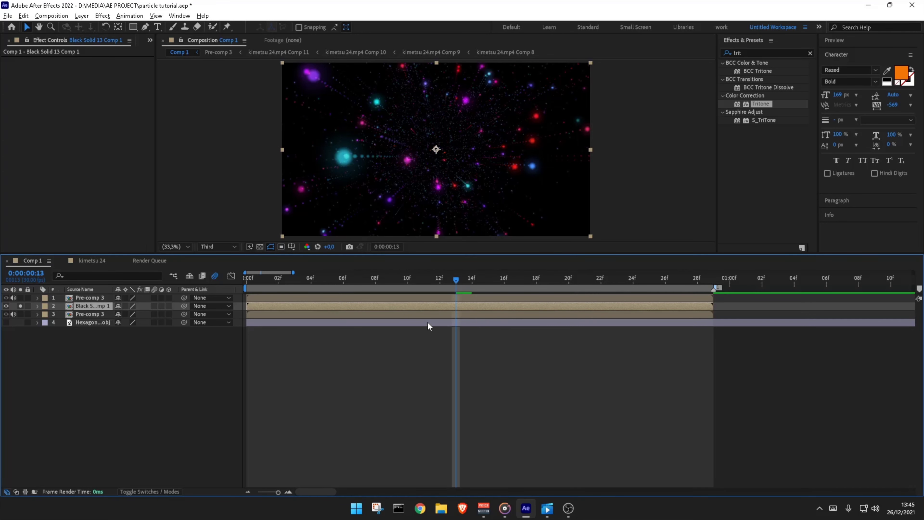
key("ctrl+alt+t")
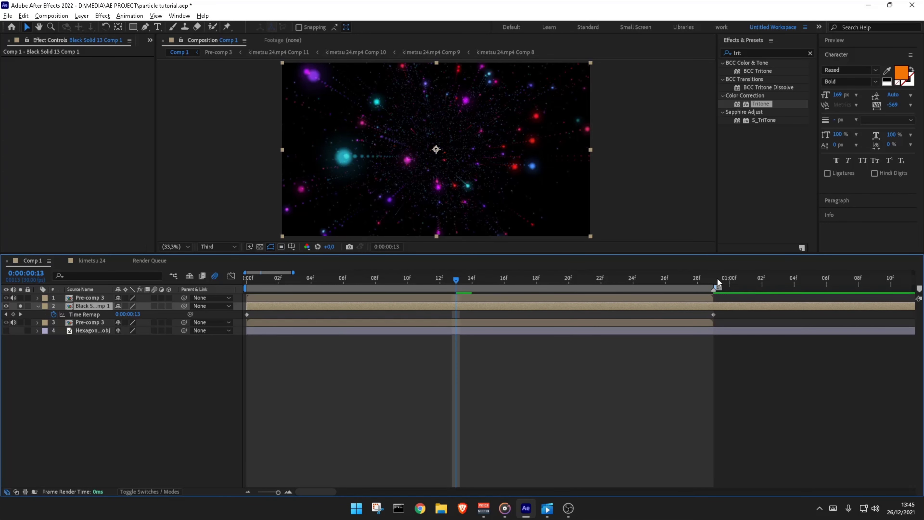
left_click(715, 279)
key("ctrl+shift+a")
Step: Ease the time-remap keyframes into an S-curve in the Graph Editor
left_click(440, 279)
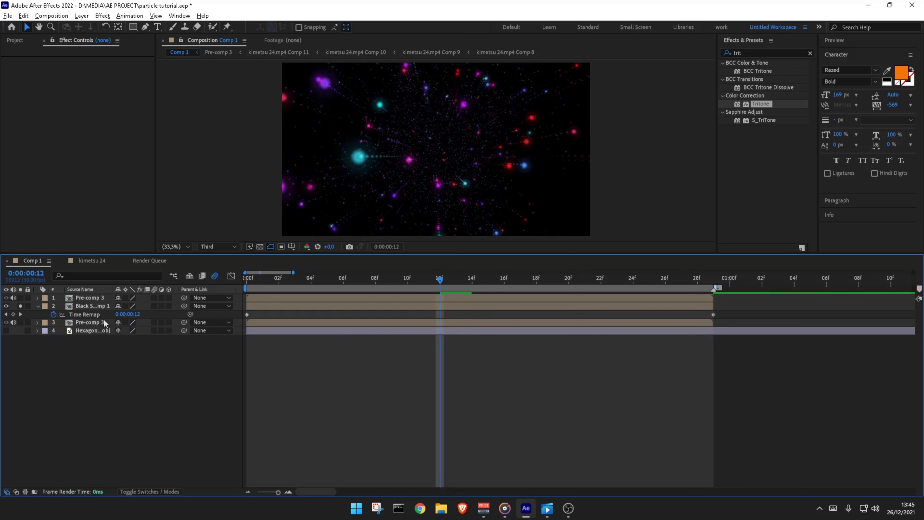
left_click(84, 314)
left_click(230, 275)
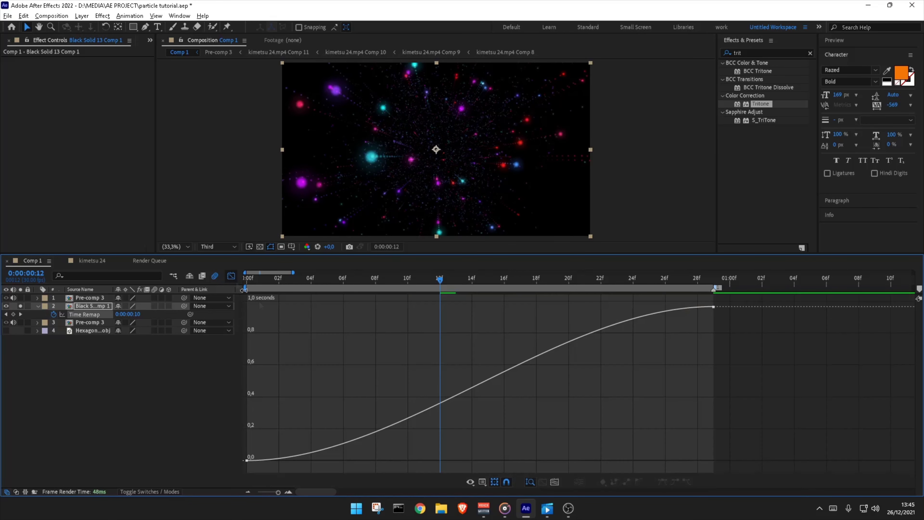
left_click_drag(243, 383, 329, 473)
left_click_drag(403, 460, 290, 321)
mouse_move(558, 306)
left_mouse_down()
mouse_move(679, 464)
mouse_move(675, 449)
left_mouse_up()
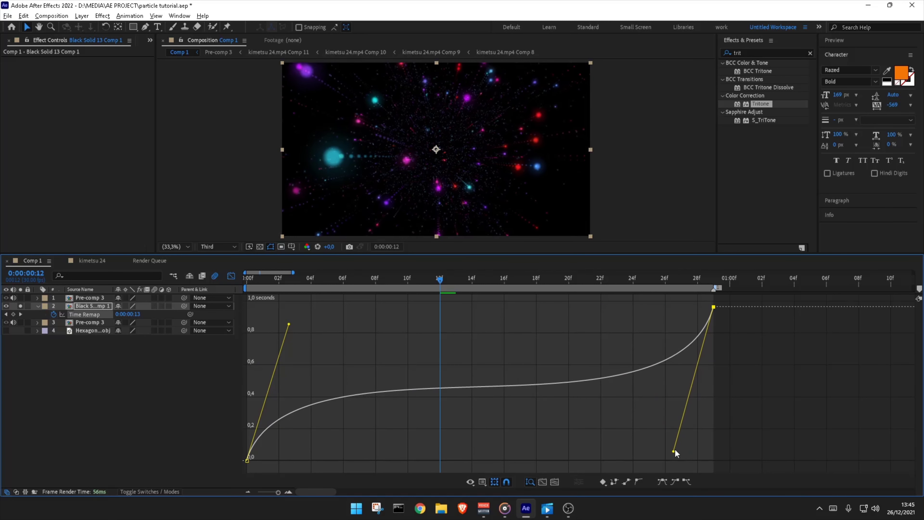
Step: Preview the time-remapped particle burst and begin nesting the layer again
key("space")
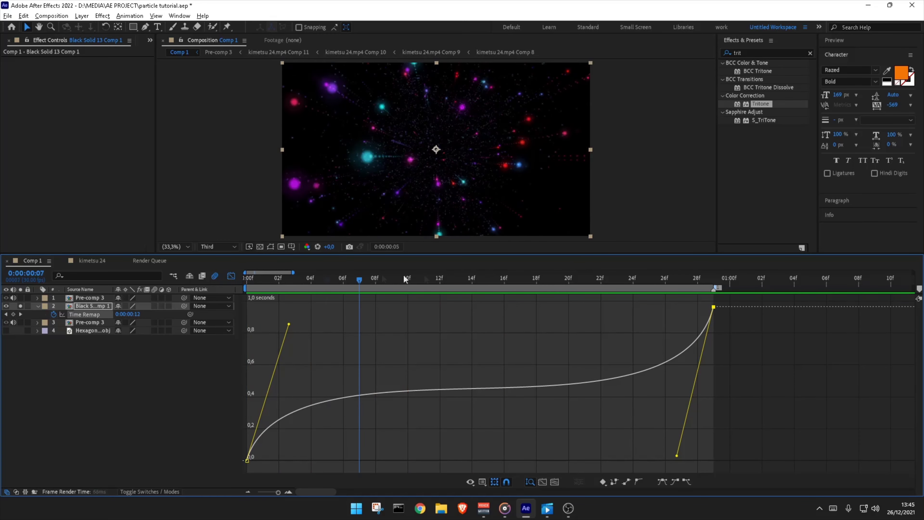
key("space")
left_click(227, 277)
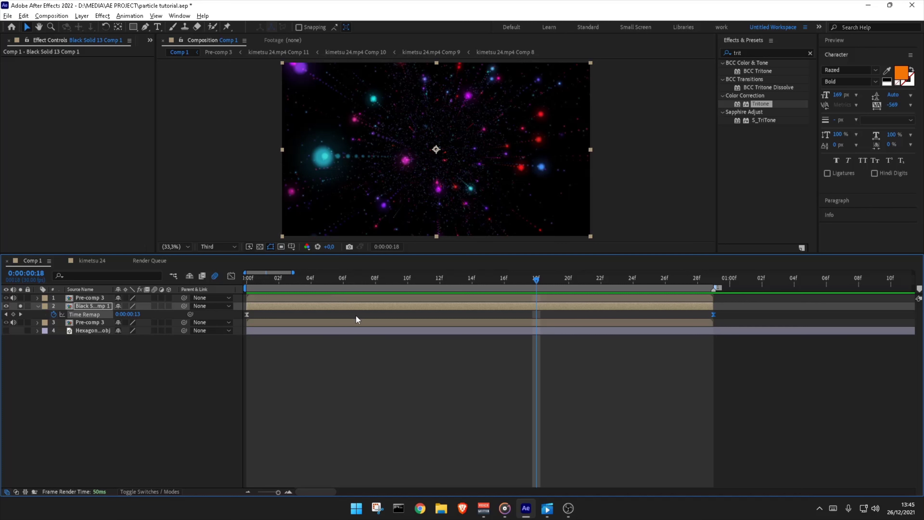
key("ctrl+shift+c")
Step: Nest the remapped particles into a second comp and apply Deep Glow
left_click(483, 318)
key("ctrl+space")
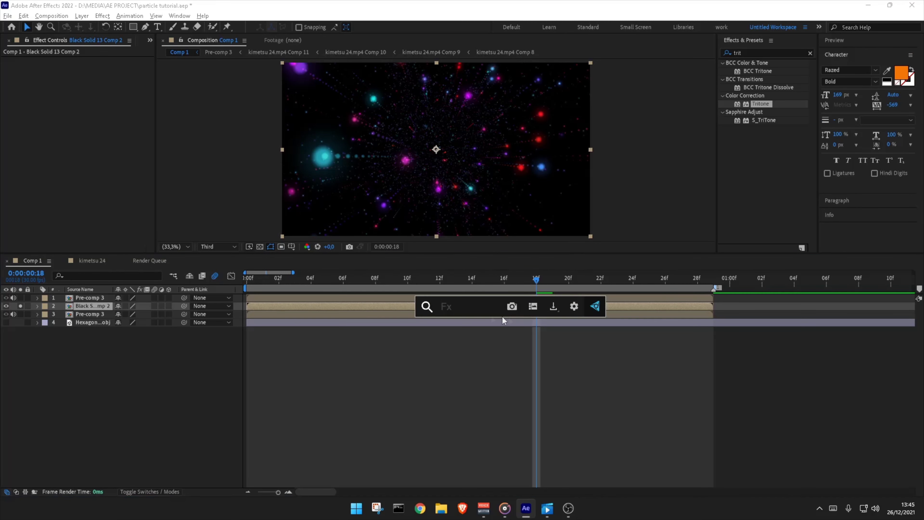
type("deep")
left_click(457, 333)
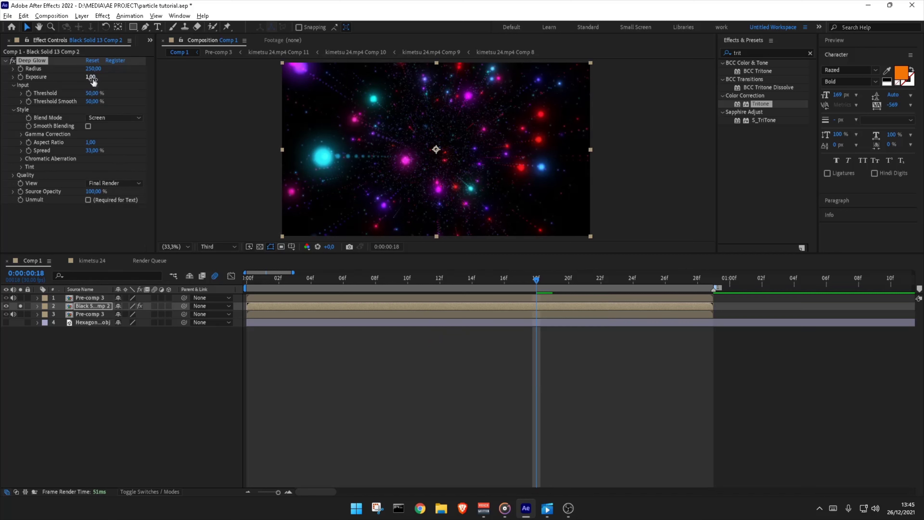
Step: Set Deep Glow exposure 1.20, Screen blend with smooth blending, threshold 65%, then preview
left_click_drag(91, 77, 102, 79)
left_click(100, 121)
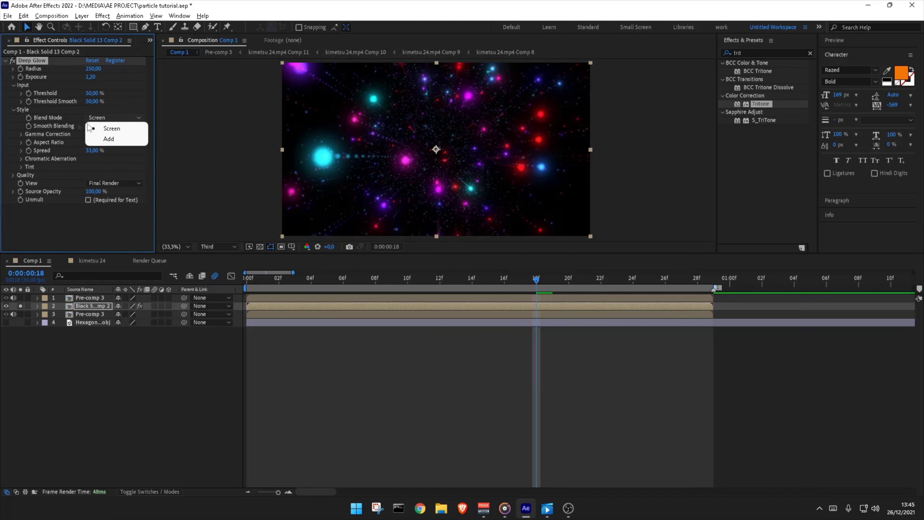
left_click(95, 122)
left_click(88, 126)
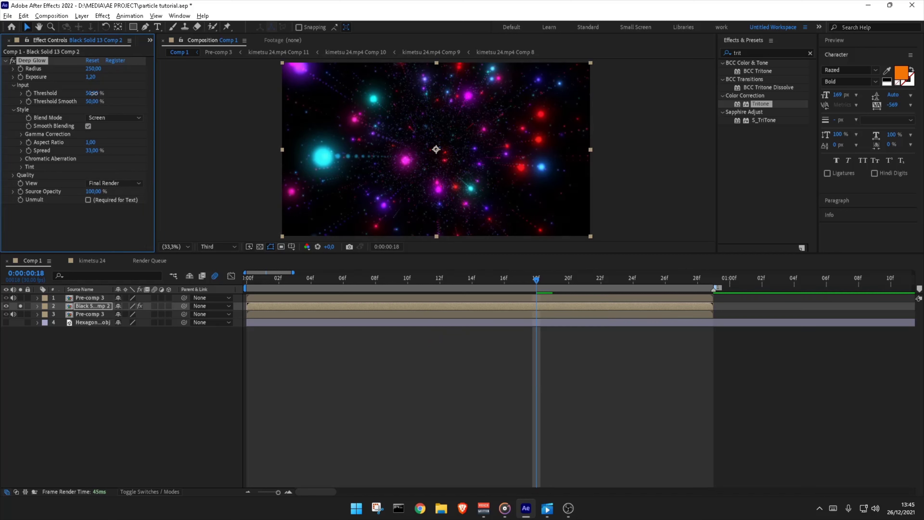
left_click_drag(89, 93, 105, 94)
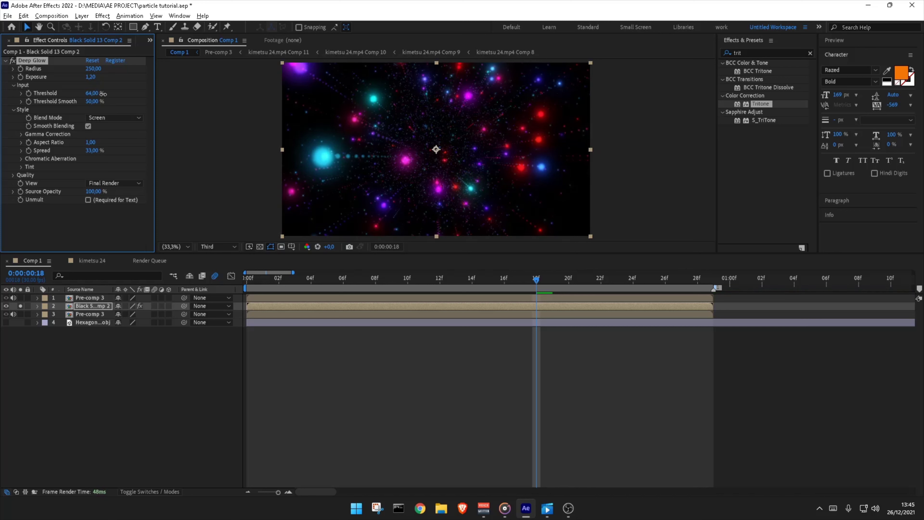
key("space")
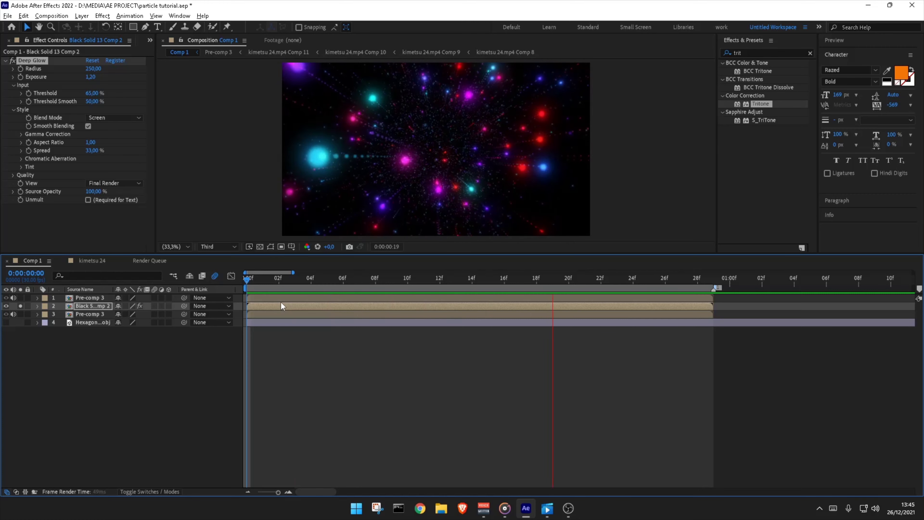
key("space")
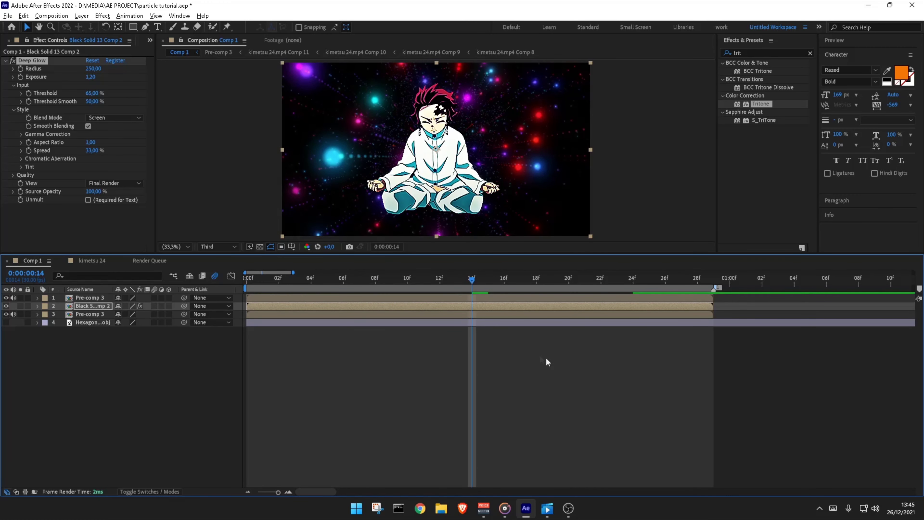
Step: Enable Unmult on the particles' Deep Glow, save the project, and preview the composite
left_click(534, 361)
left_click(392, 307)
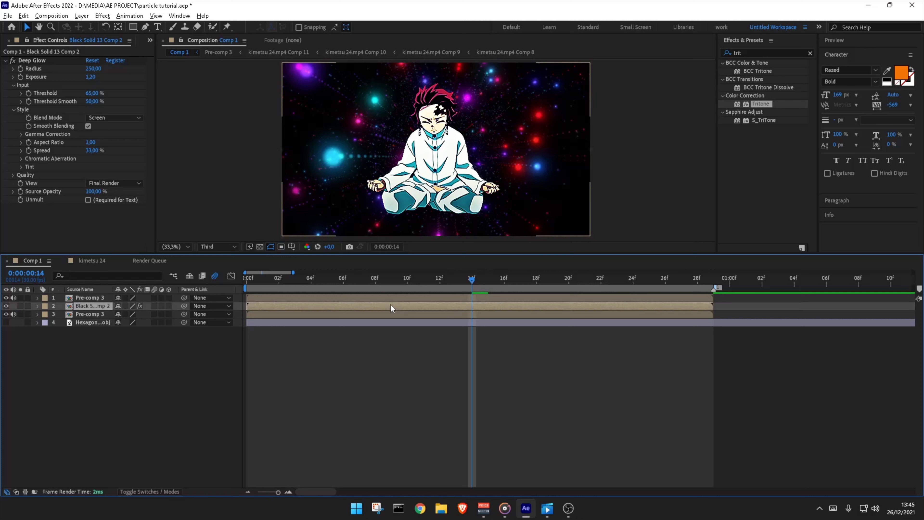
left_click(88, 200)
key("ctrl+s")
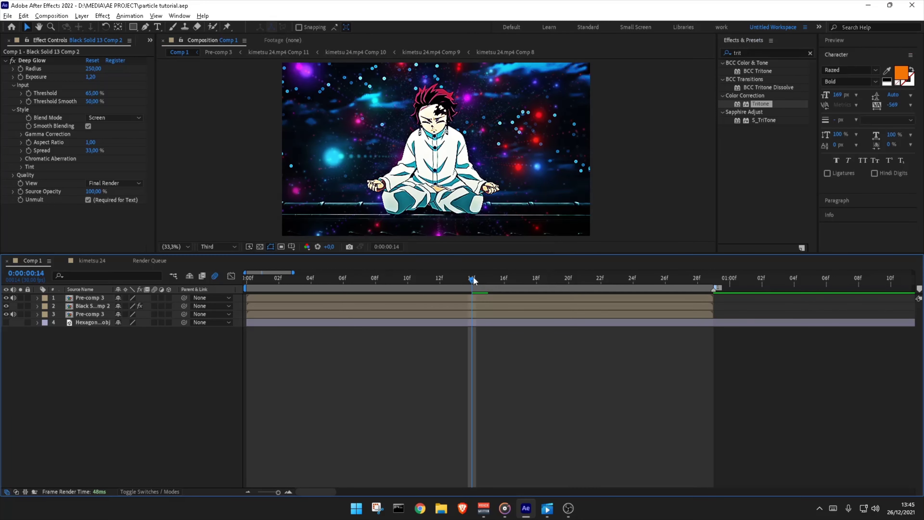
key("space")
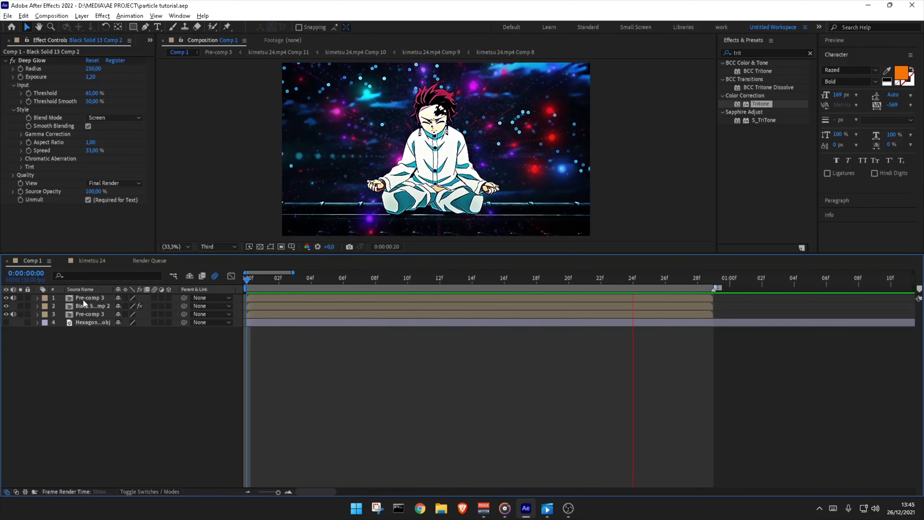
key("space")
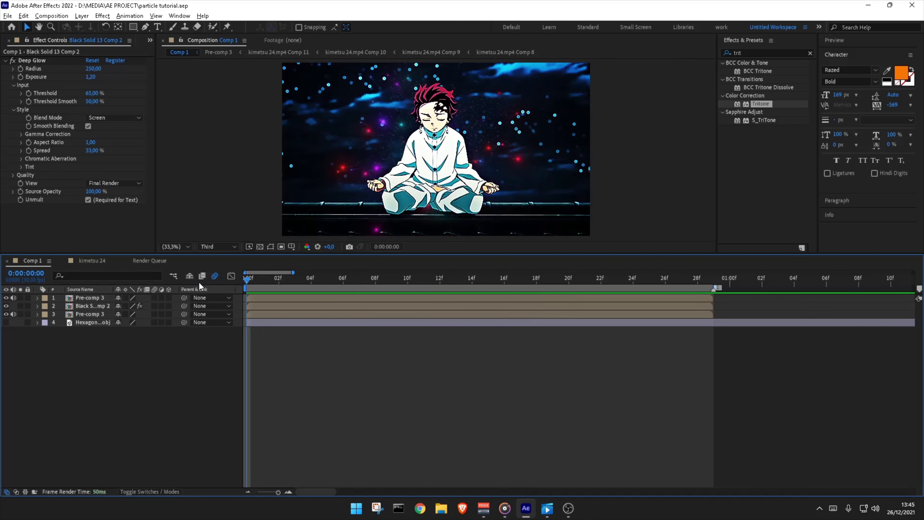
double_click(291, 305)
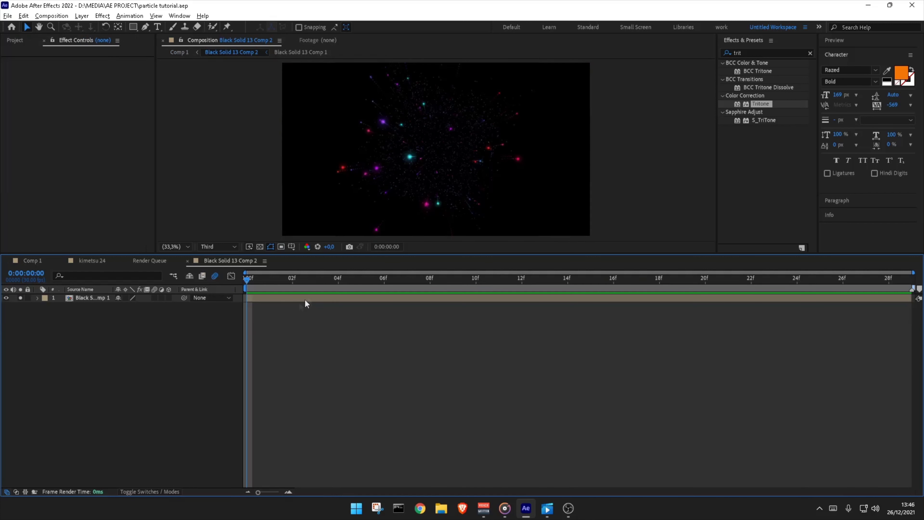
left_click(307, 298)
key("Home")
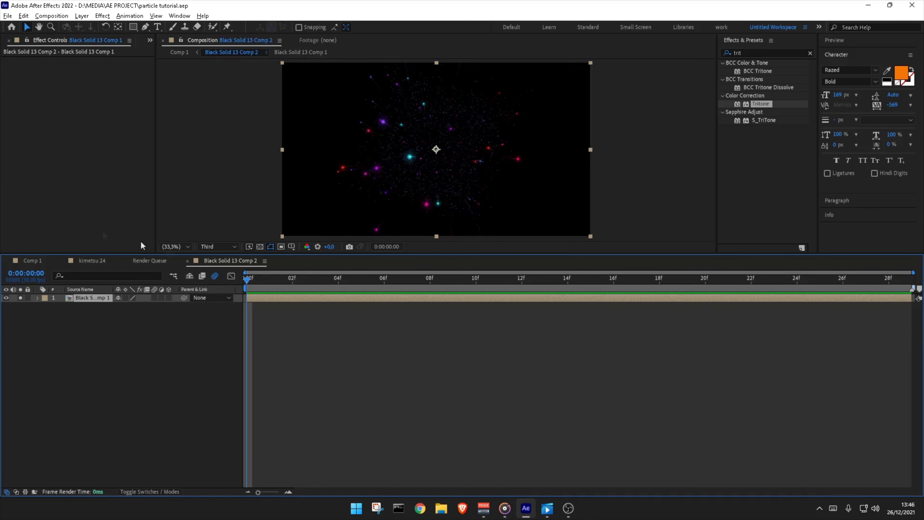
double_click(280, 298)
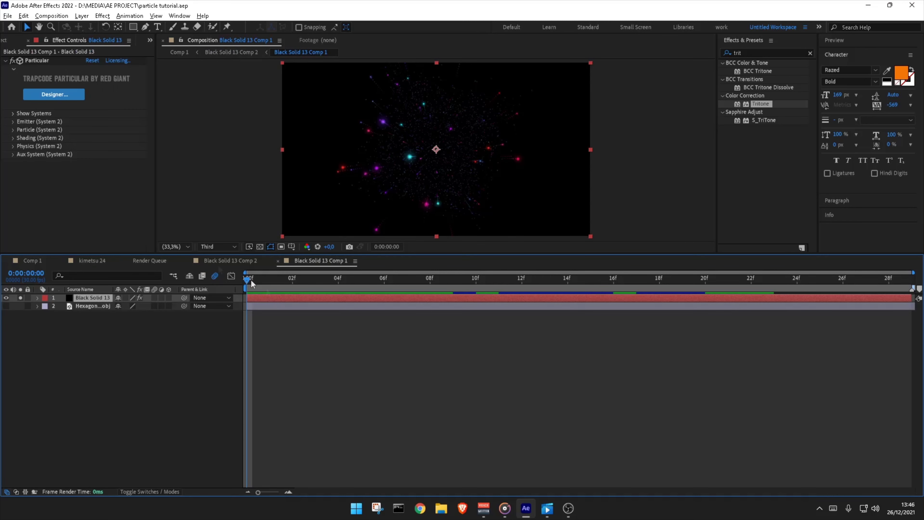
left_click(24, 114)
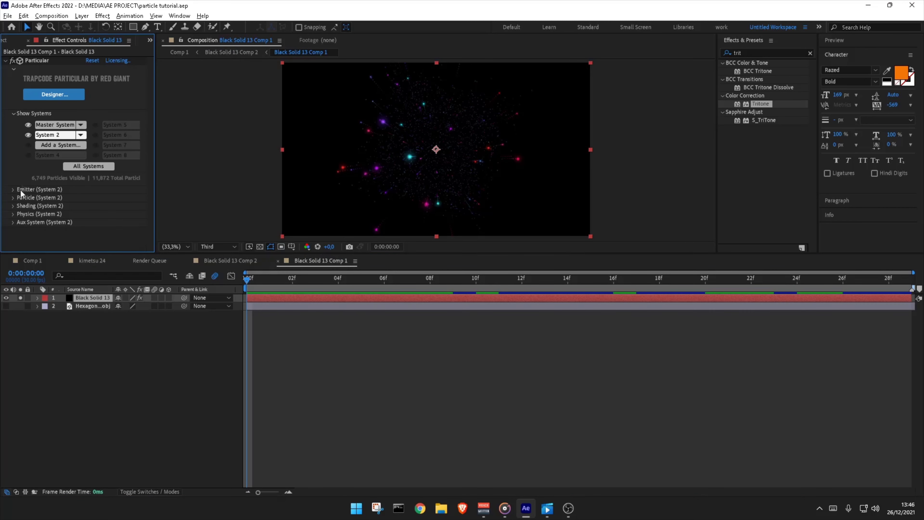
left_click(47, 190)
scroll(56, 211, "down", 5)
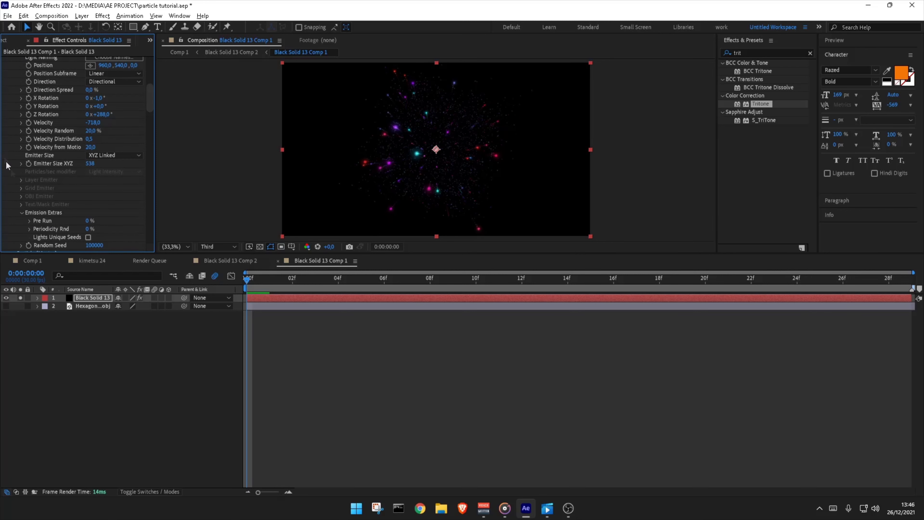
left_click(44, 262)
left_click(349, 353)
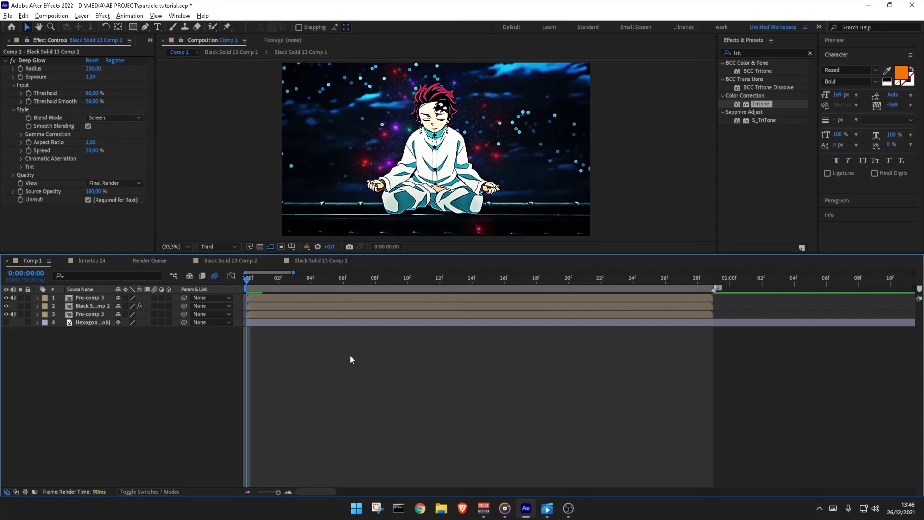
key("ctrl+s")
key("space")
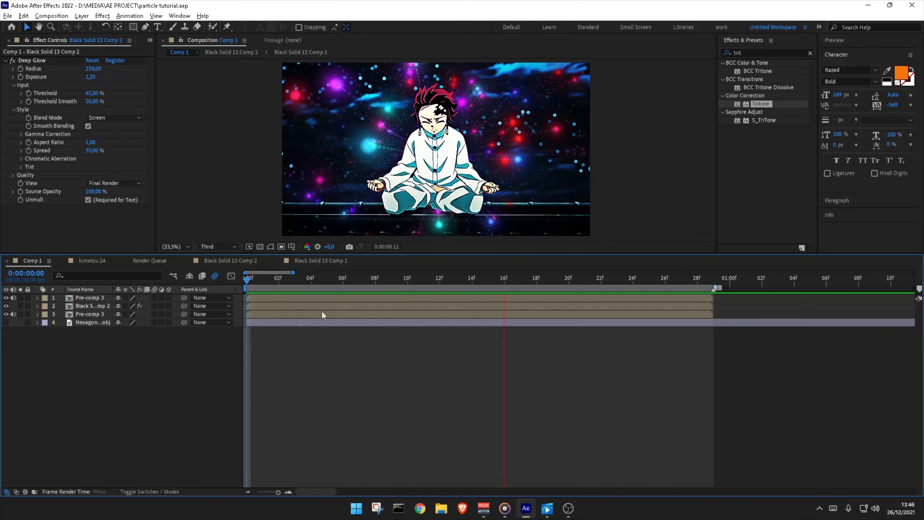
key("space")
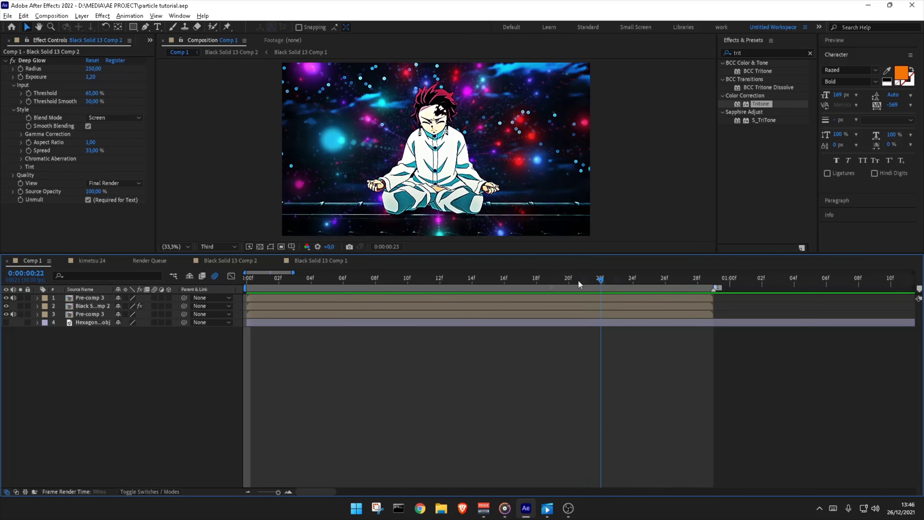
mouse_move(577, 279)
left_mouse_down()
mouse_move(238, 289)
mouse_move(454, 283)
left_mouse_up()
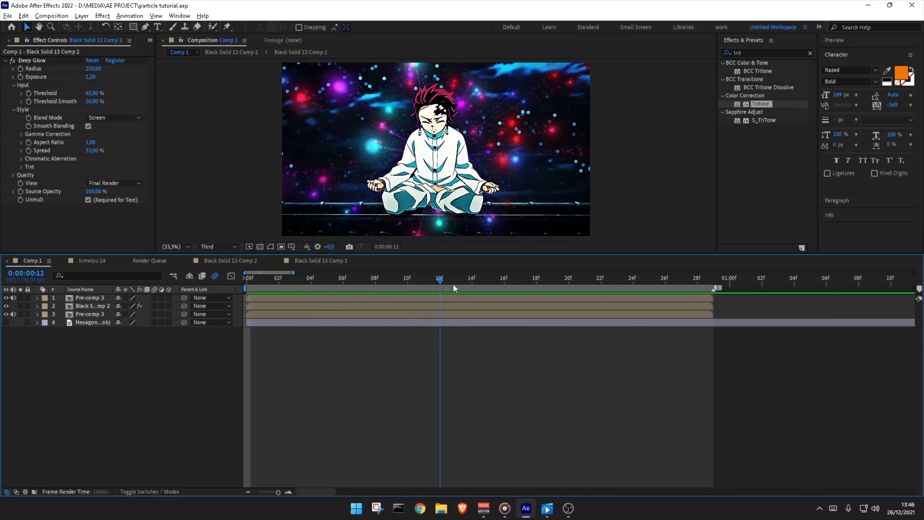
Step: In the innermost particle comp, set particle Size 3 and Sphere Feather 100, then return to Comp 1
left_click(320, 260)
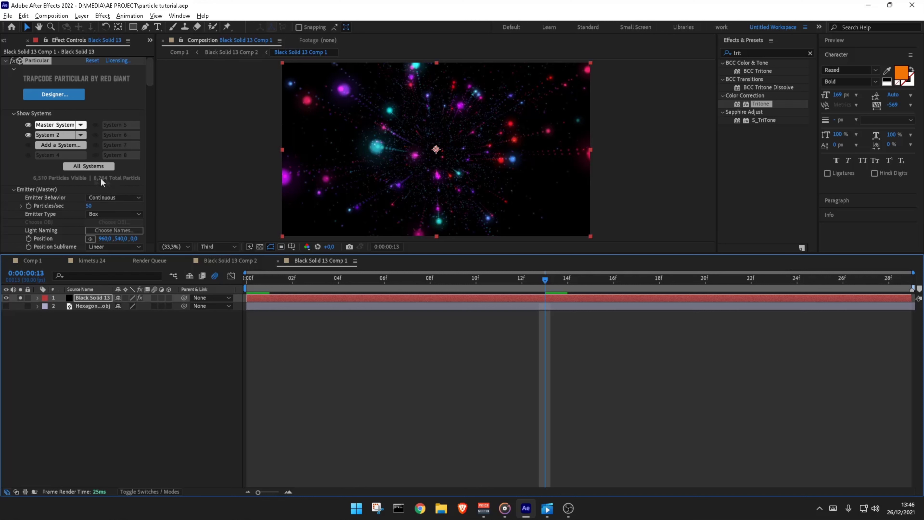
scroll(100, 178, "down", 3)
scroll(88, 187, "down", 2)
scroll(109, 195, "down", 1)
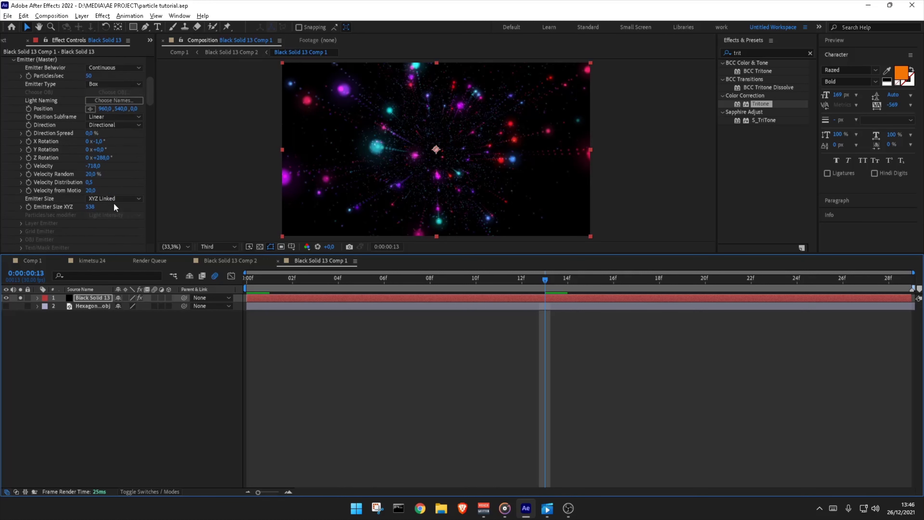
scroll(55, 164, "down", 1)
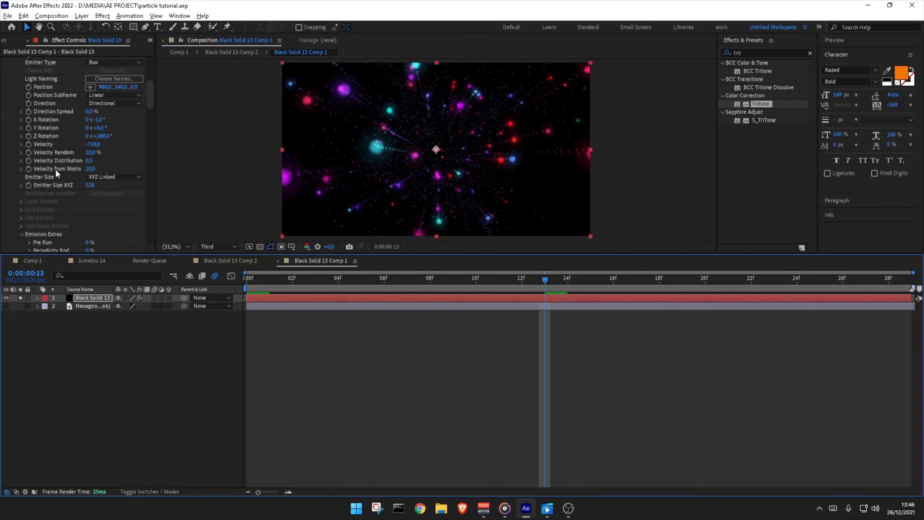
scroll(57, 170, "down", 1)
scroll(58, 178, "down", 1)
left_click(91, 197)
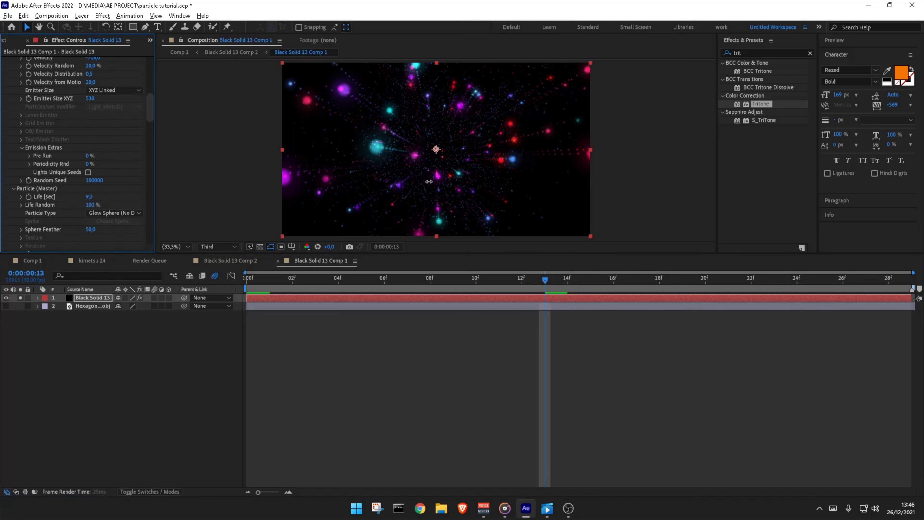
scroll(43, 225, "down", 1)
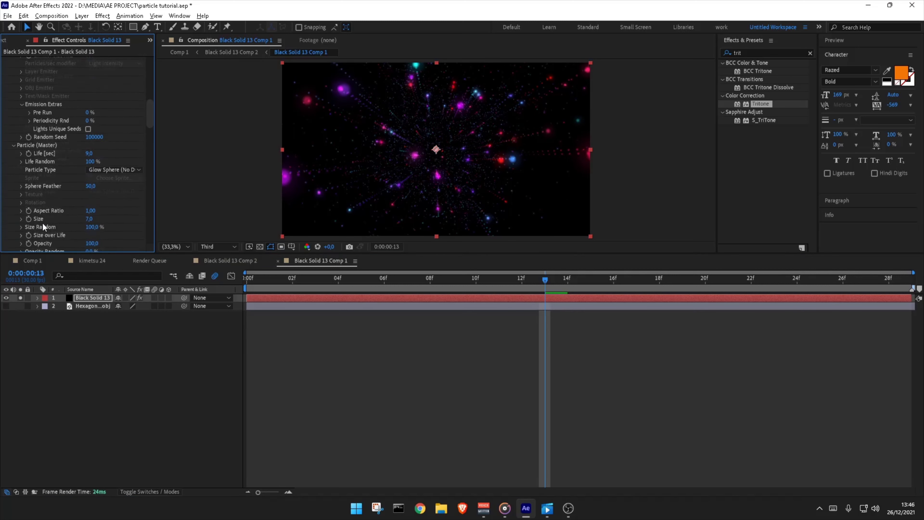
mouse_move(70, 183)
left_mouse_down()
mouse_move(2, 177)
mouse_move(93, 178)
left_mouse_up()
scroll(88, 210, "down", 1)
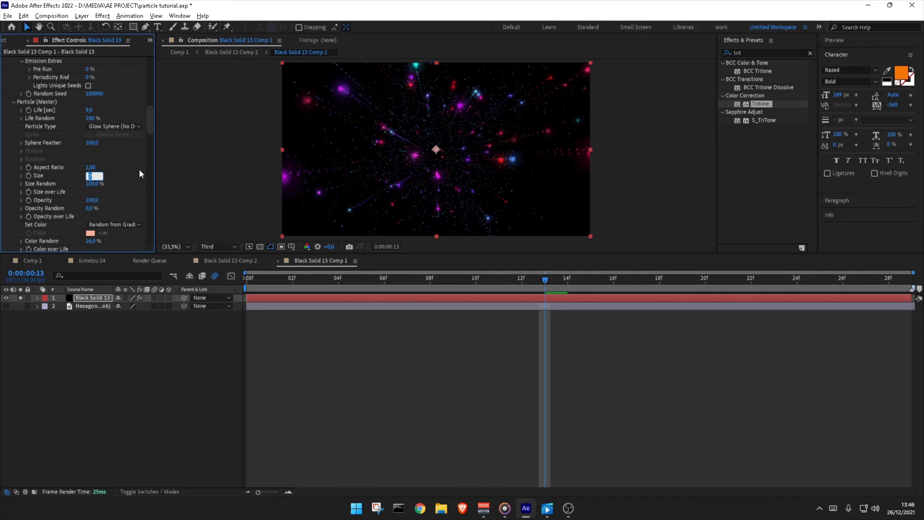
type("3")
key("Return")
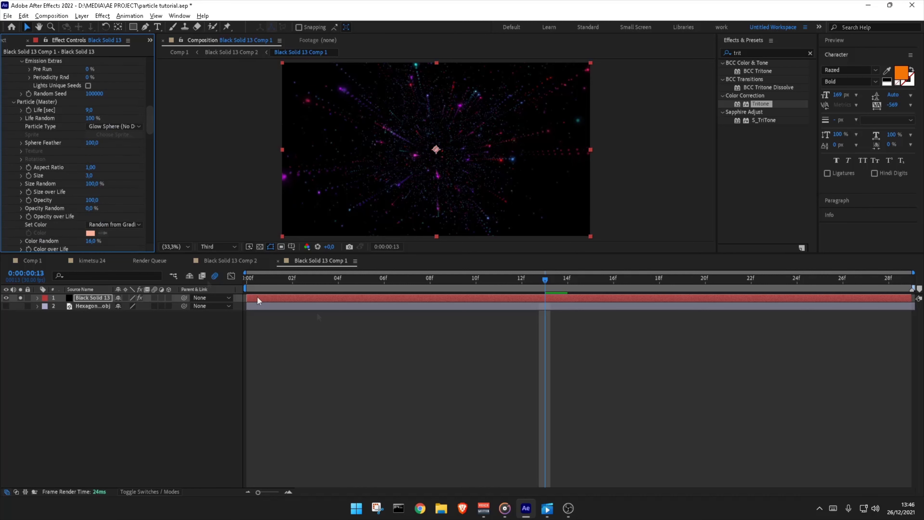
left_click(22, 260)
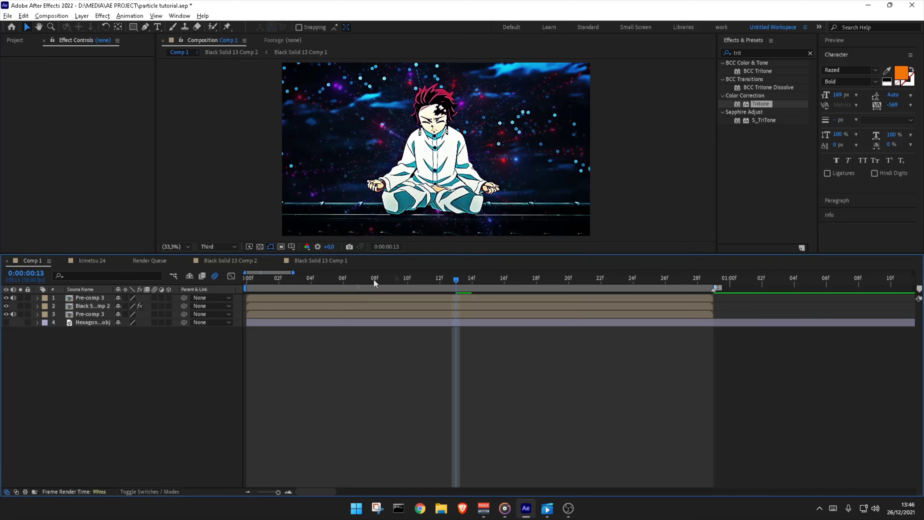
left_click_drag(445, 280, 65, 297)
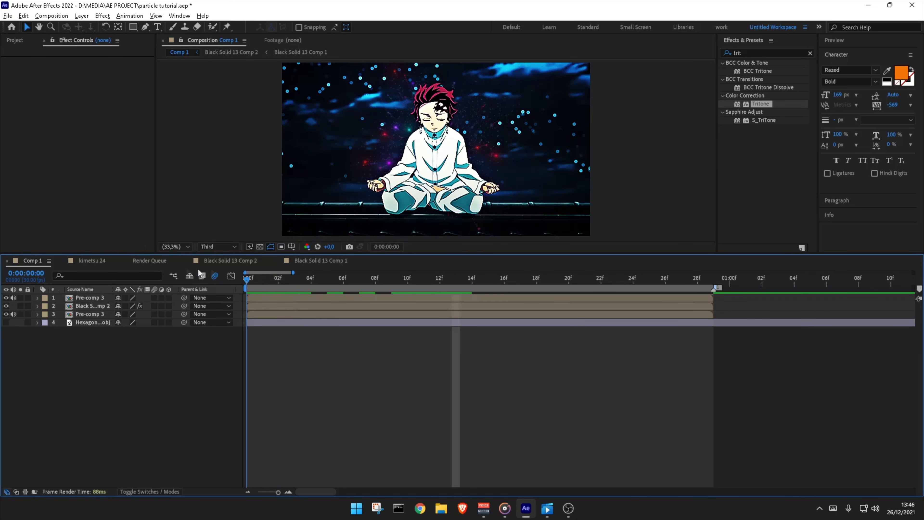
key("space")
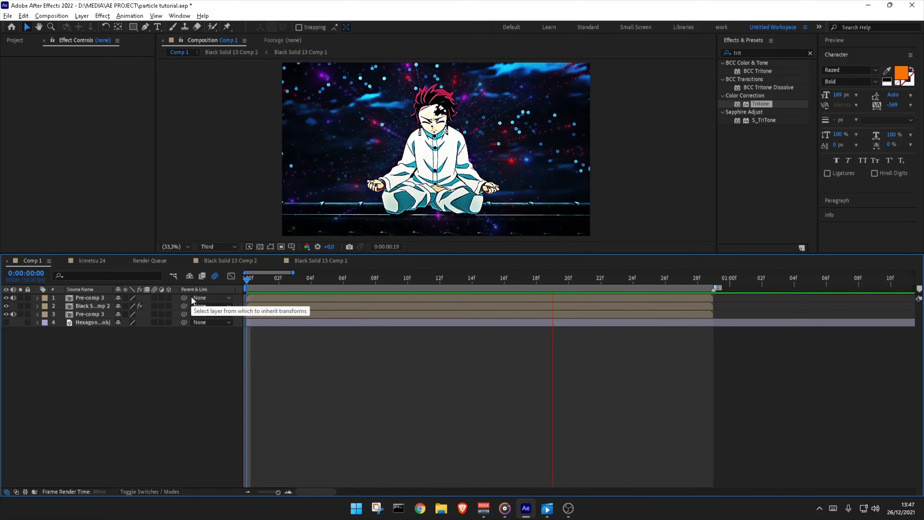
key("space")
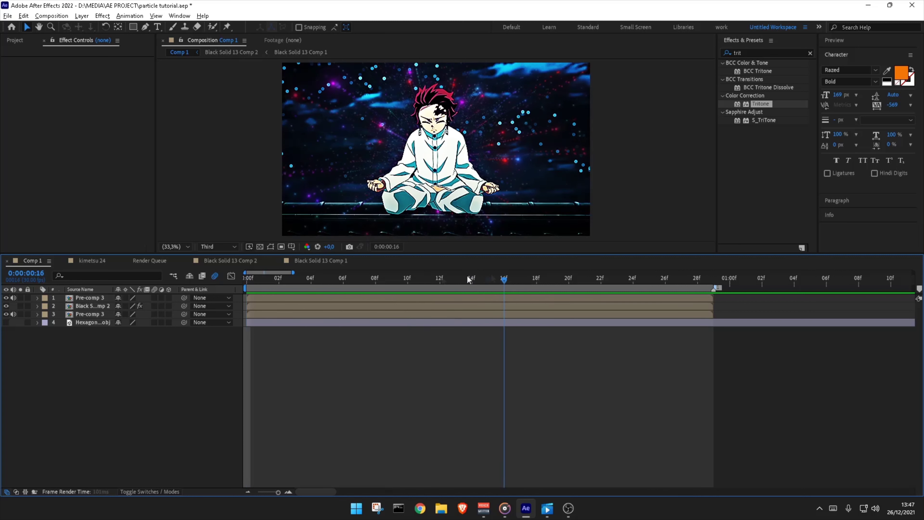
Step: Set the particle layer's blending mode to Add and preview the composite
left_click(372, 306)
right_click(368, 305)
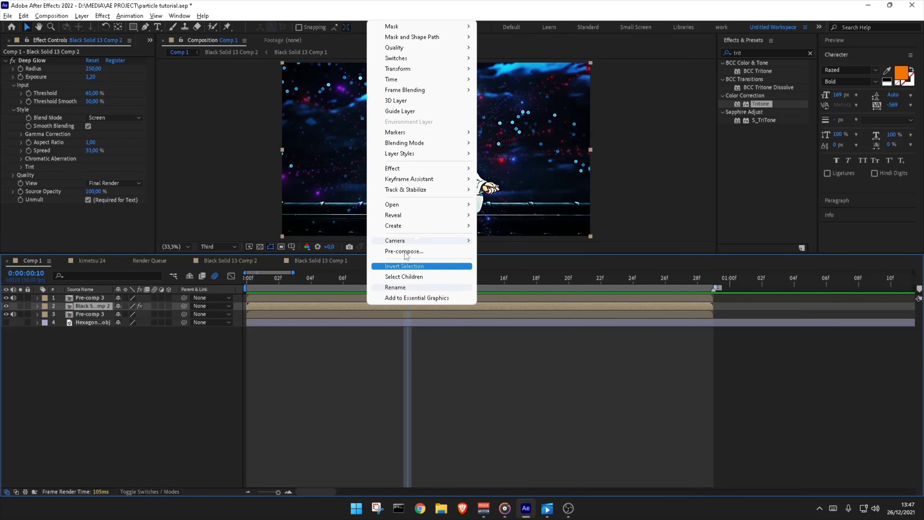
mouse_move(432, 143)
left_click(495, 216)
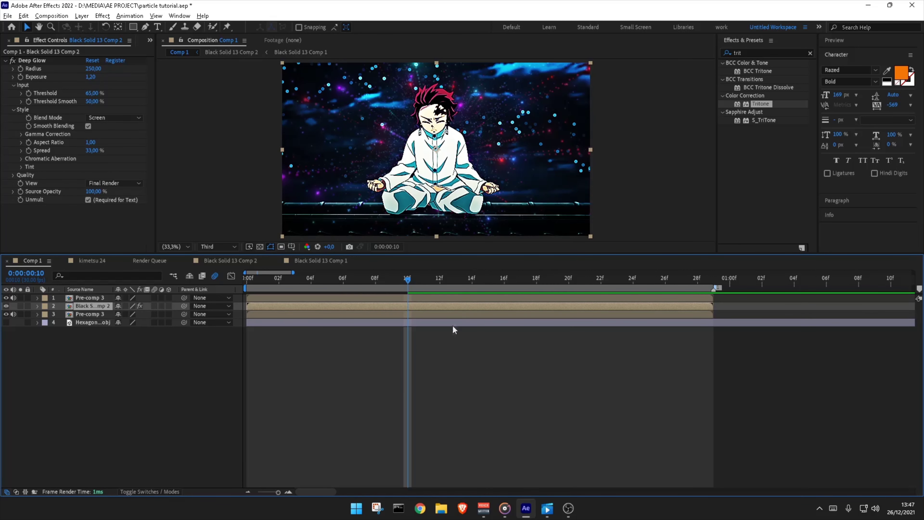
left_click(446, 351)
mouse_move(440, 278)
left_mouse_down()
mouse_move(620, 280)
mouse_move(407, 282)
left_mouse_up()
right_click(324, 306)
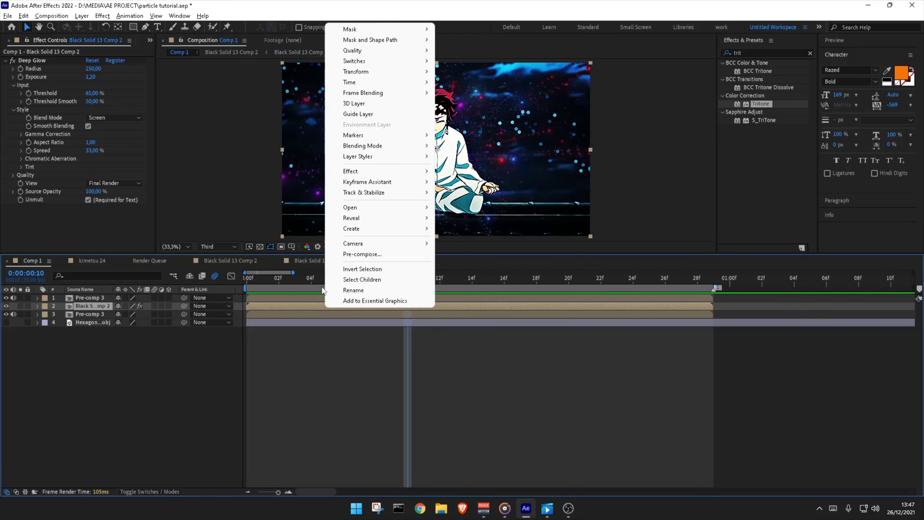
mouse_move(400, 145)
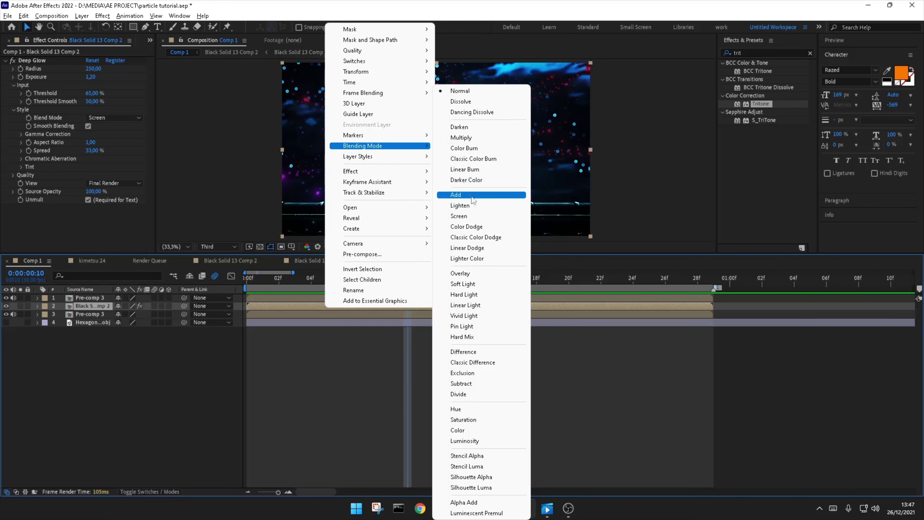
left_click(475, 212)
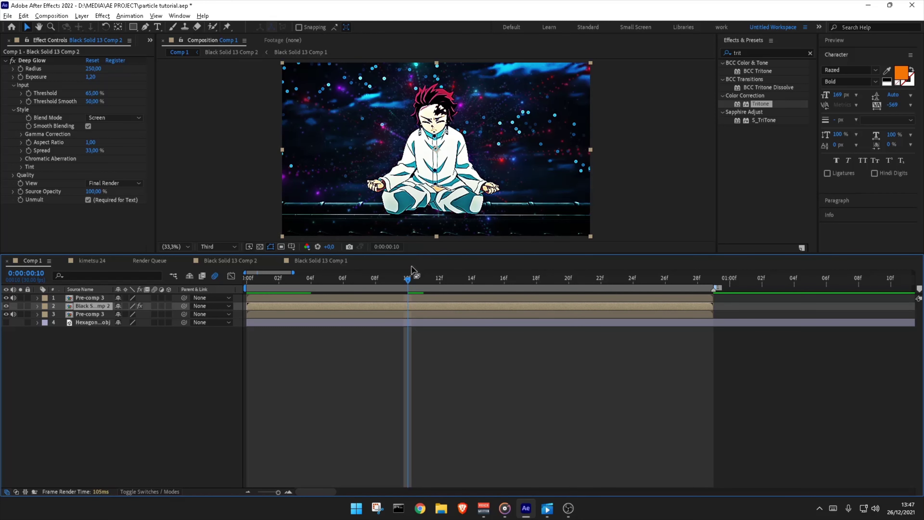
key("space")
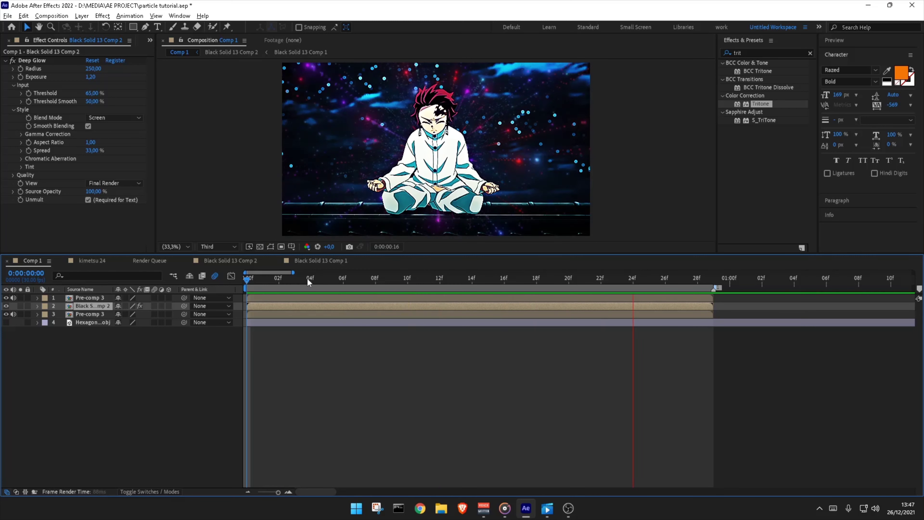
key("space")
Step: Raise the particles' Deep Glow exposure to about 2.96 and preview the brighter glow
left_click(31, 62)
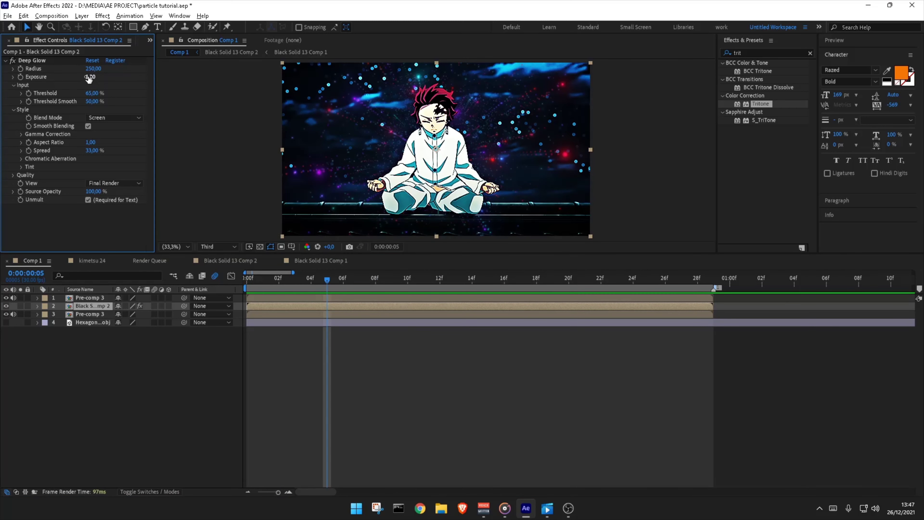
left_click_drag(89, 78, 166, 73)
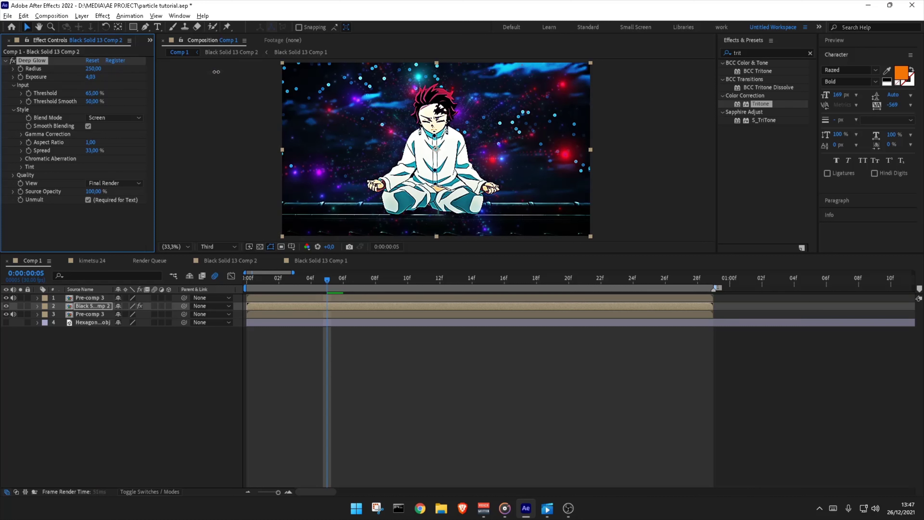
left_click(345, 378)
key("space")
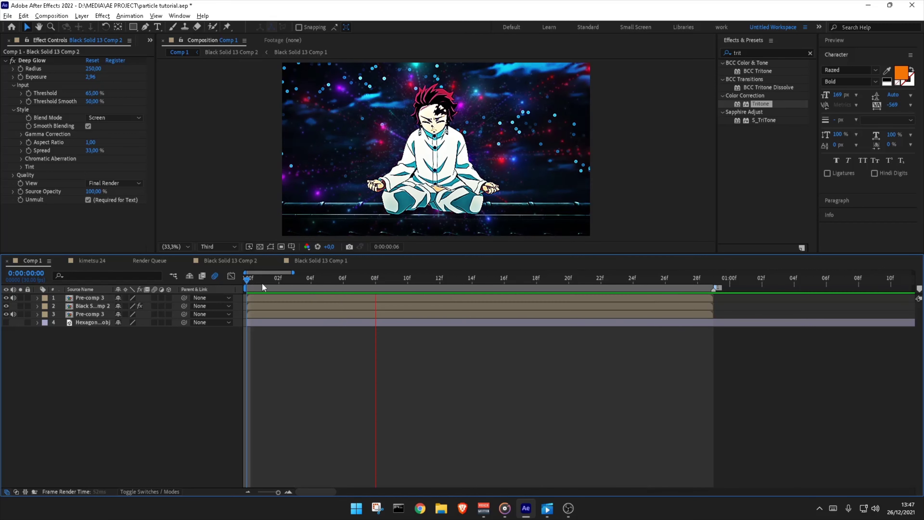
left_click(341, 301)
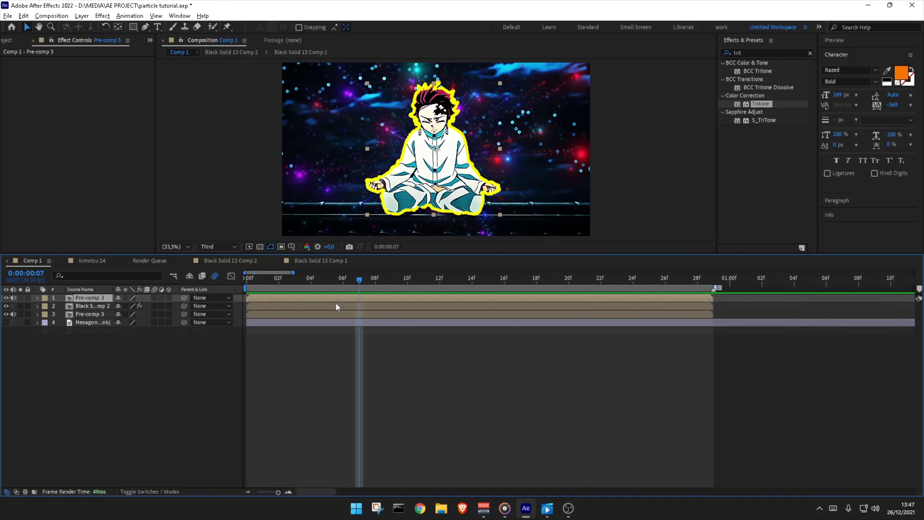
Step: Duplicate Pre-comp 3 and apply S_EdgeDetect to the copy at the first frame
key("ctrl+d")
left_click_drag(335, 279, 242, 277)
left_click_drag(256, 284, 244, 284)
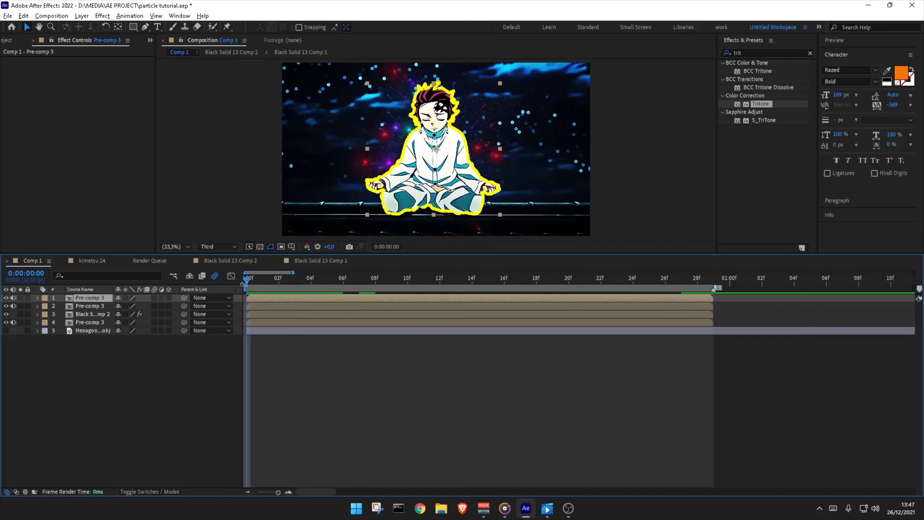
key("ctrl+space")
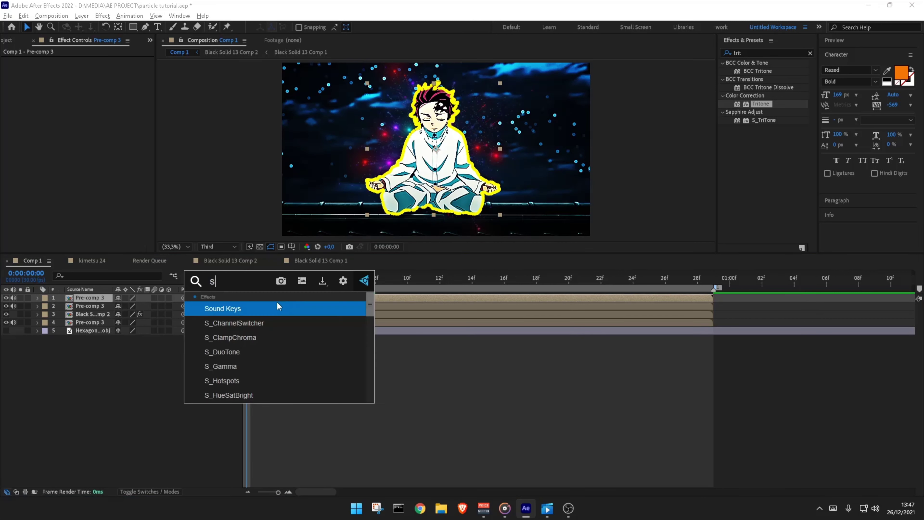
type("dete")
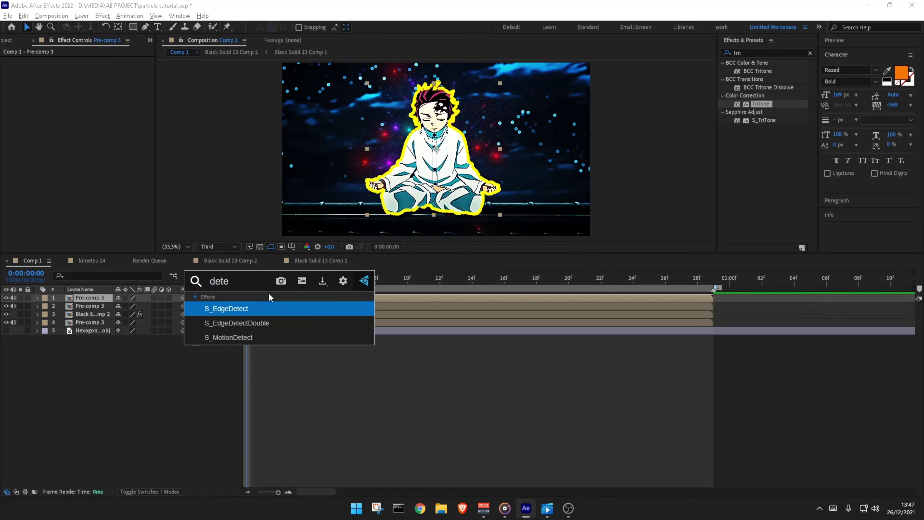
key("Escape")
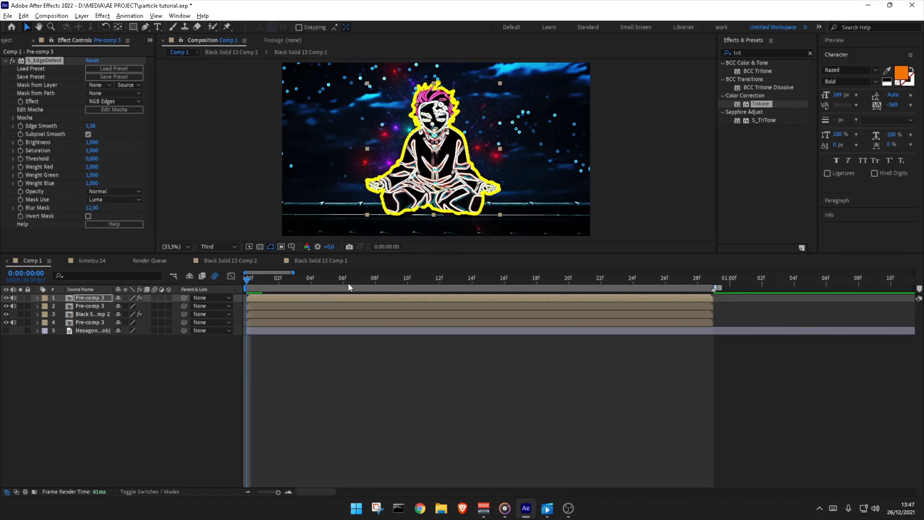
left_click(348, 283)
Step: Set S_EdgeDetect Edge Smooth 0, Threshold about 2.52 and Effect to Mono Edges
left_click(91, 125)
type("0")
key("Return")
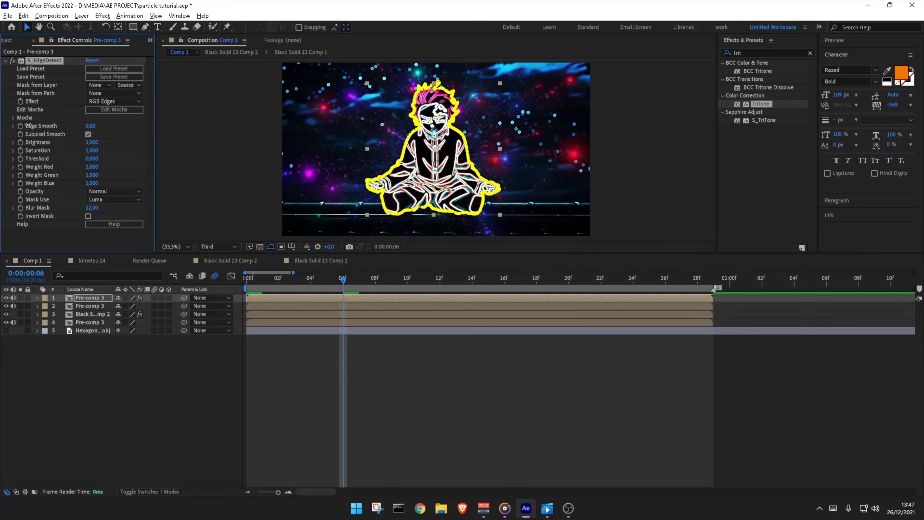
left_click_drag(93, 159, 206, 150)
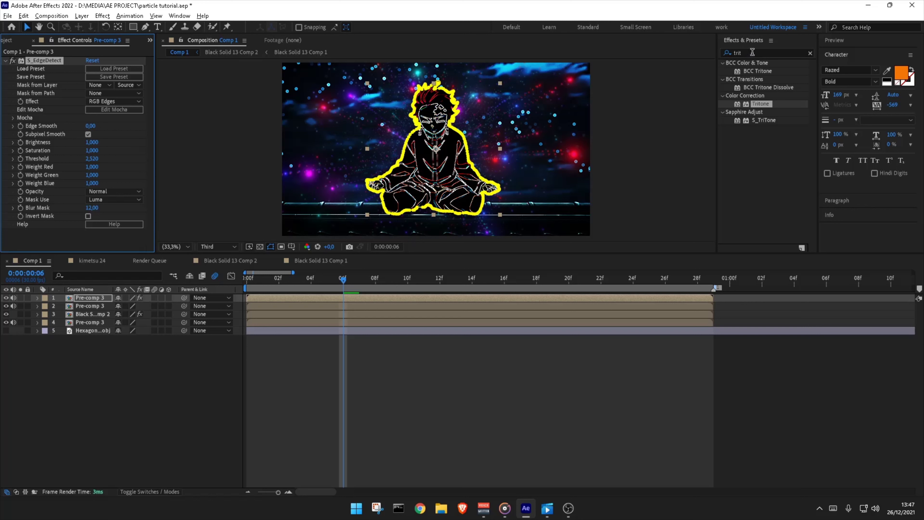
left_click(752, 52)
left_click(124, 103)
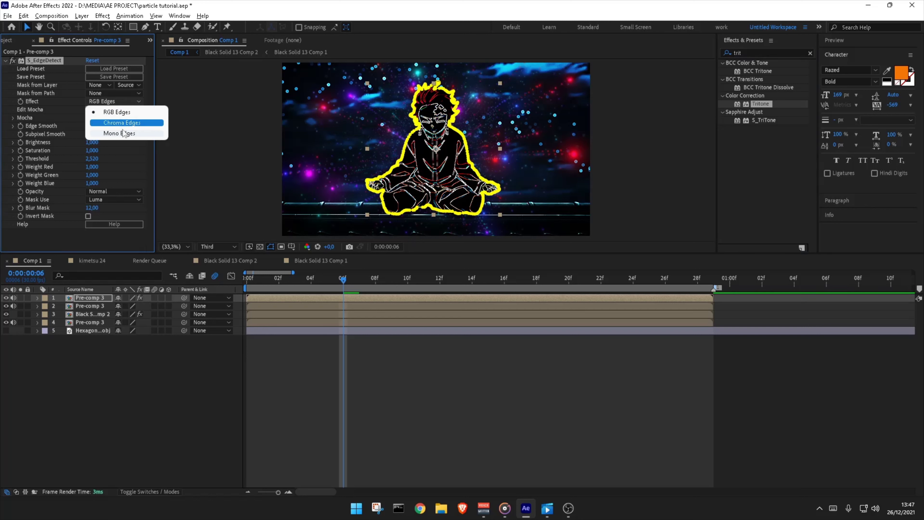
left_click(125, 134)
Step: Add Deep Glow to the edge-detected character copy
left_click(355, 298)
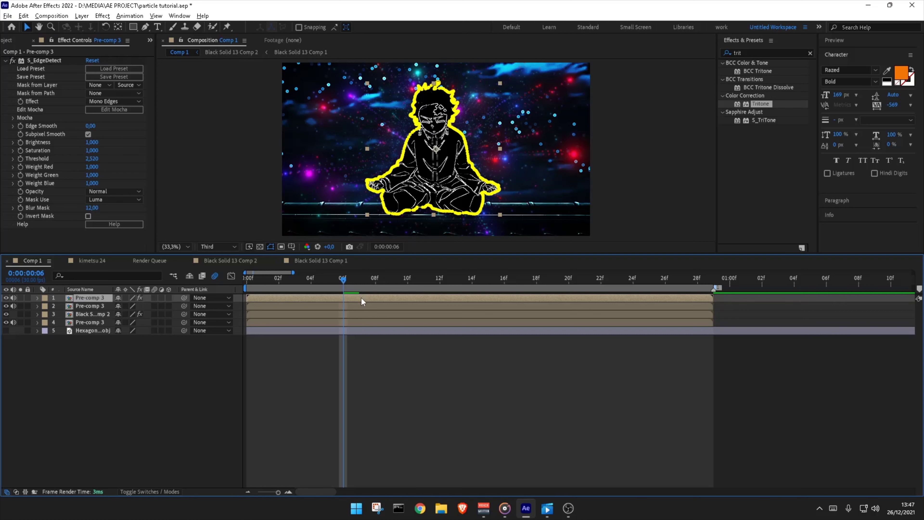
key("ctrl+space")
type("dee")
left_click(344, 313)
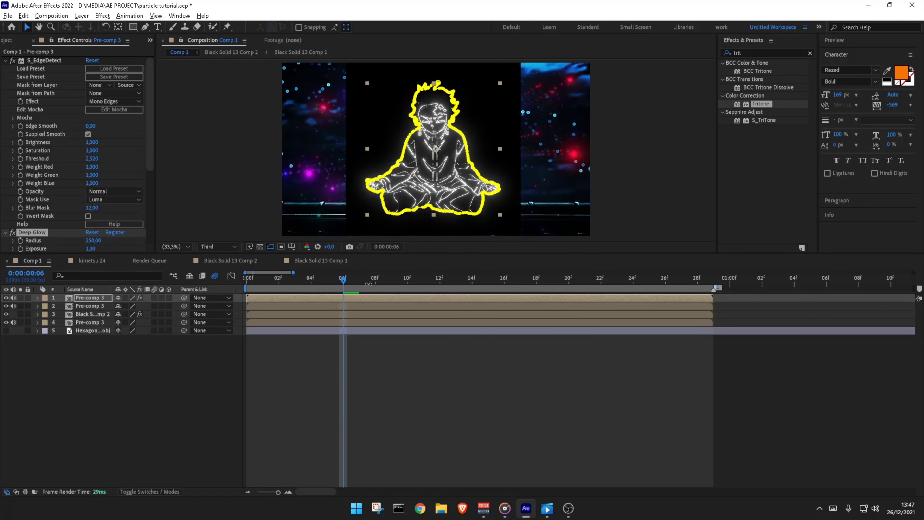
Step: Apply Tritone and set its Highlights and Midtones to cyan 00FFFF
key("ctrl+space")
type("tr")
left_click(335, 315)
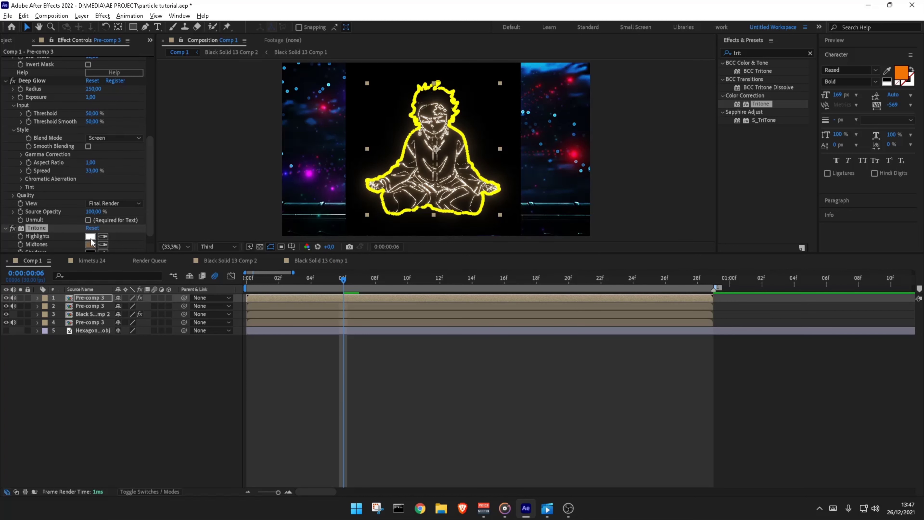
left_click(91, 236)
type("00FFFF")
key("Return")
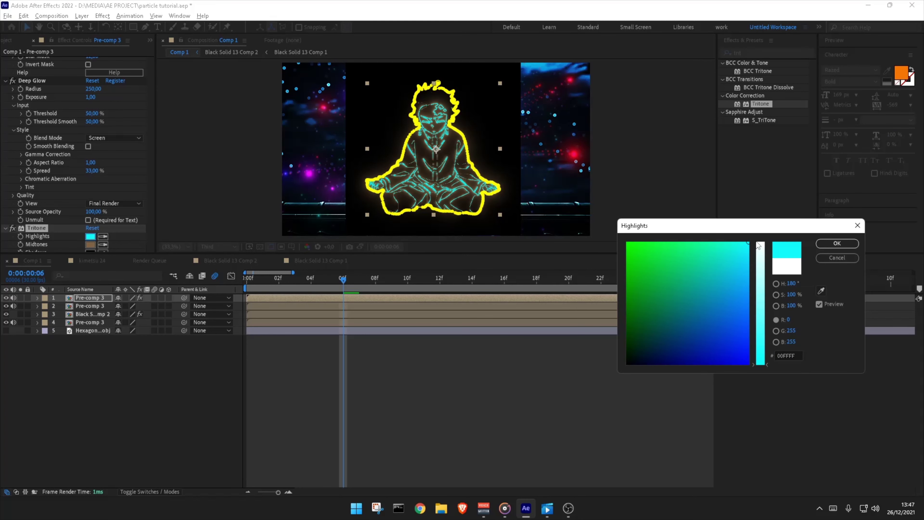
left_click_drag(742, 254, 757, 233)
left_click(851, 243)
left_click(90, 244)
left_click_drag(730, 281, 775, 226)
left_click_drag(761, 326, 768, 381)
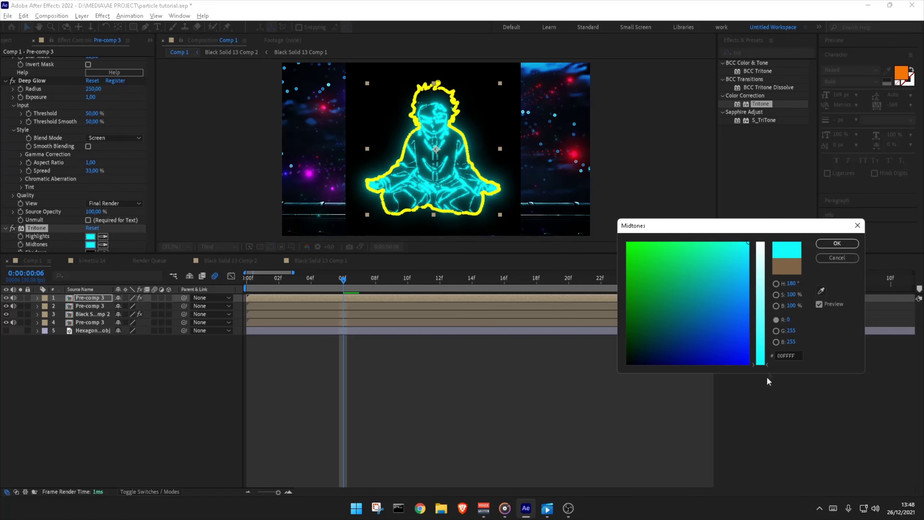
left_click(843, 243)
Step: Raise the S_EdgeDetect Threshold to thin the edges and enable Deep Glow's Unmult
scroll(106, 120, "up", 5)
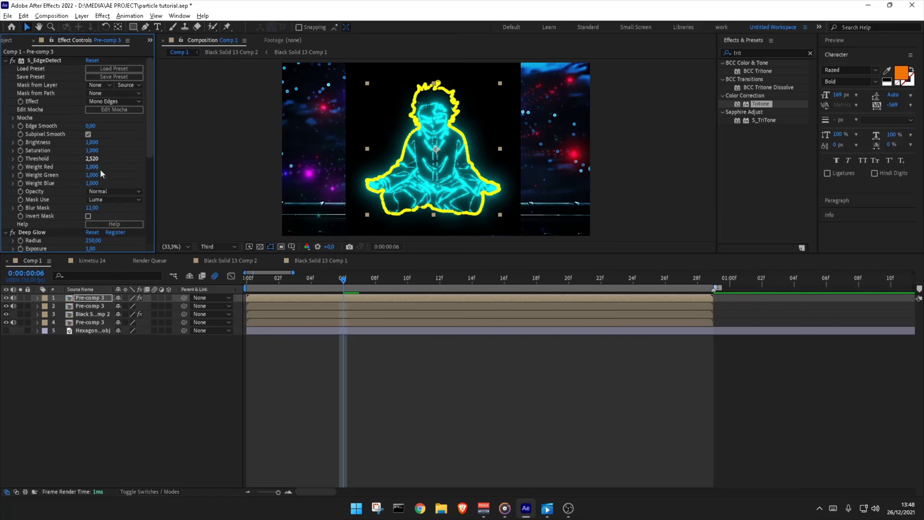
mouse_move(94, 159)
left_mouse_down()
mouse_move(148, 158)
mouse_move(140, 160)
left_mouse_up()
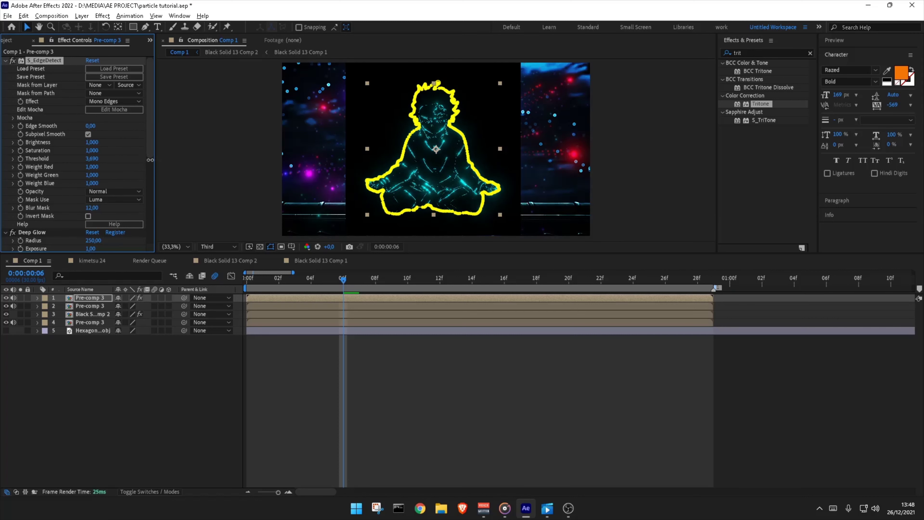
scroll(52, 195, "down", 3)
scroll(101, 251, "down", 4)
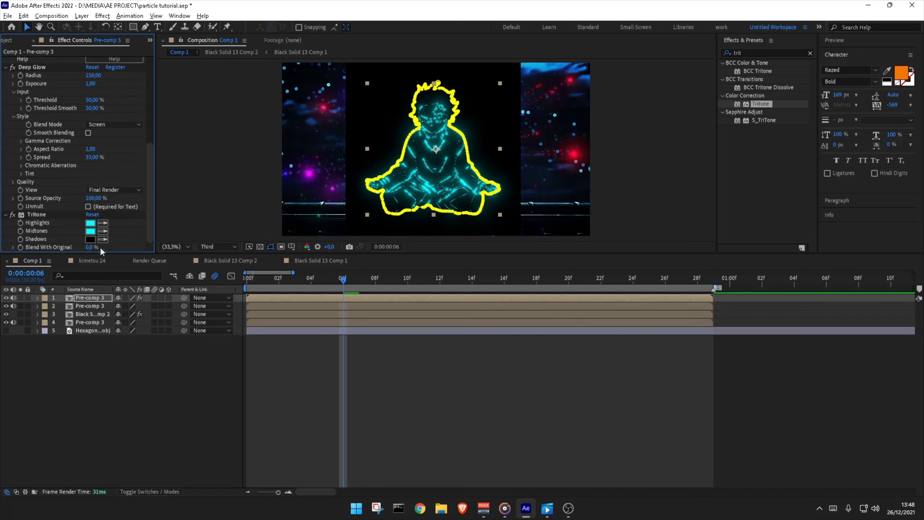
left_click(88, 207)
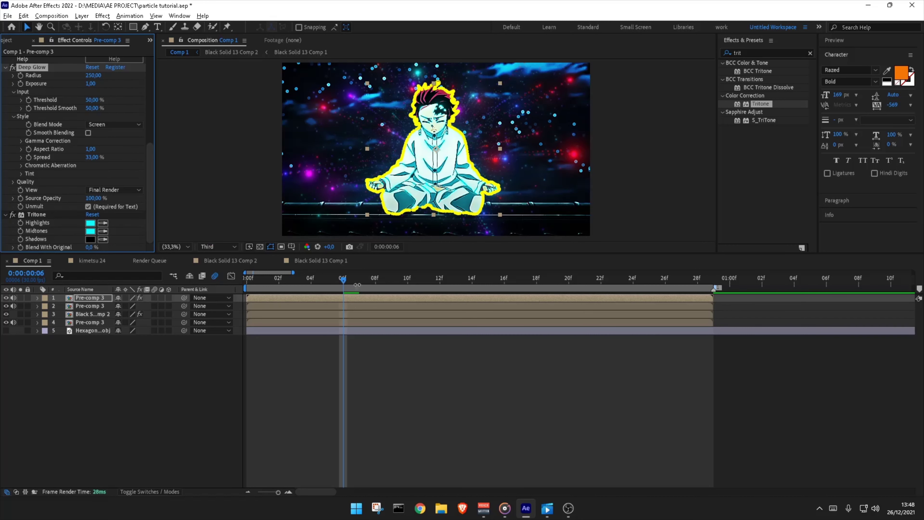
Step: Keyframe Scale from 100% at the start to 130% at the layer's last frame, with Easy Ease
left_click_drag(303, 280, 182, 282)
key("s")
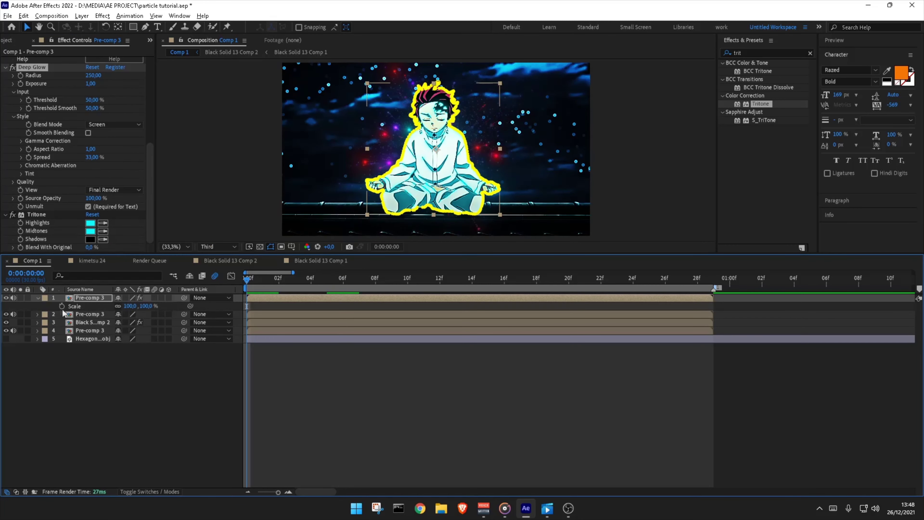
left_click(552, 279)
left_click(609, 278)
type("13")
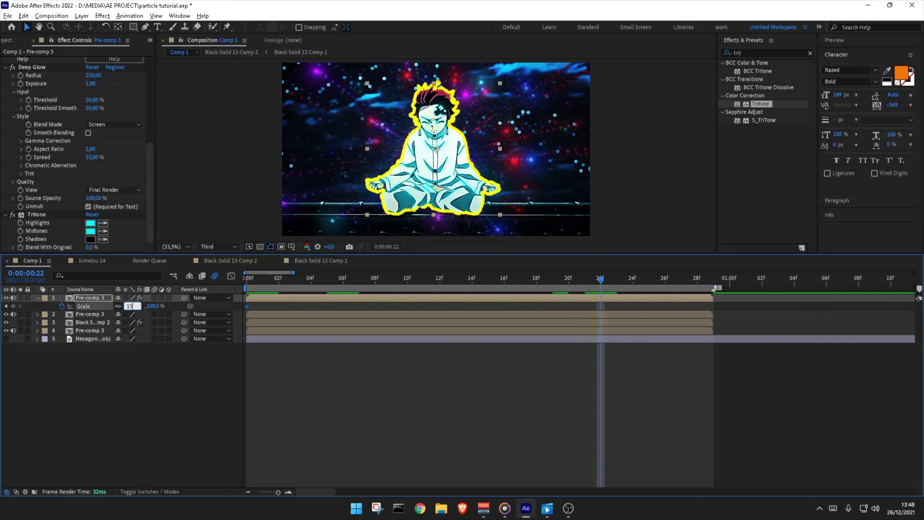
type("0")
key("Return")
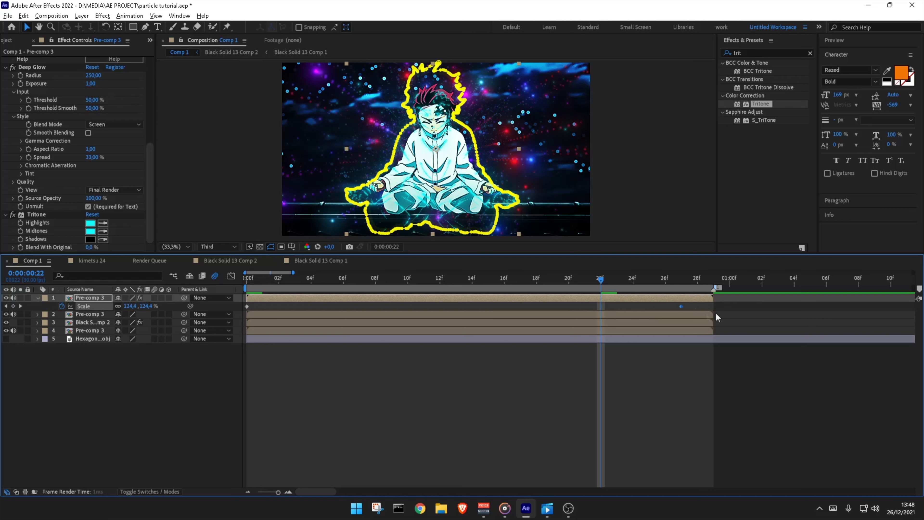
key("alt+Right")
key("alt+Right")
left_click_drag(716, 303, 246, 314)
key("F9")
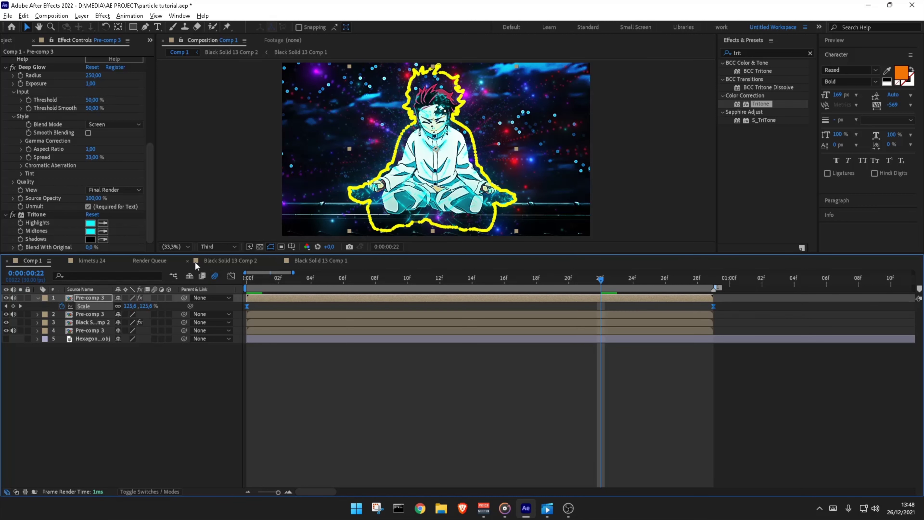
Step: Steepen the start of the Scale curve in the Graph Editor and preview the growing glow
left_click(231, 277)
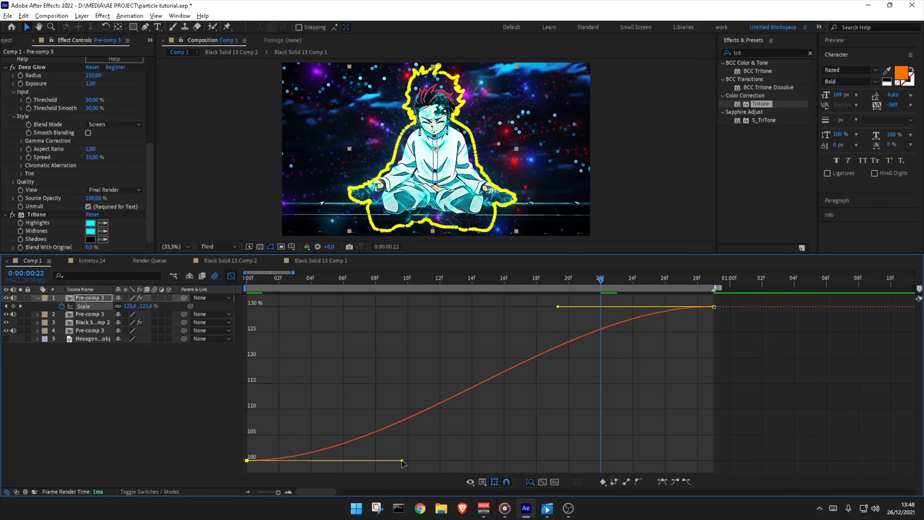
left_click_drag(403, 463, 212, 373)
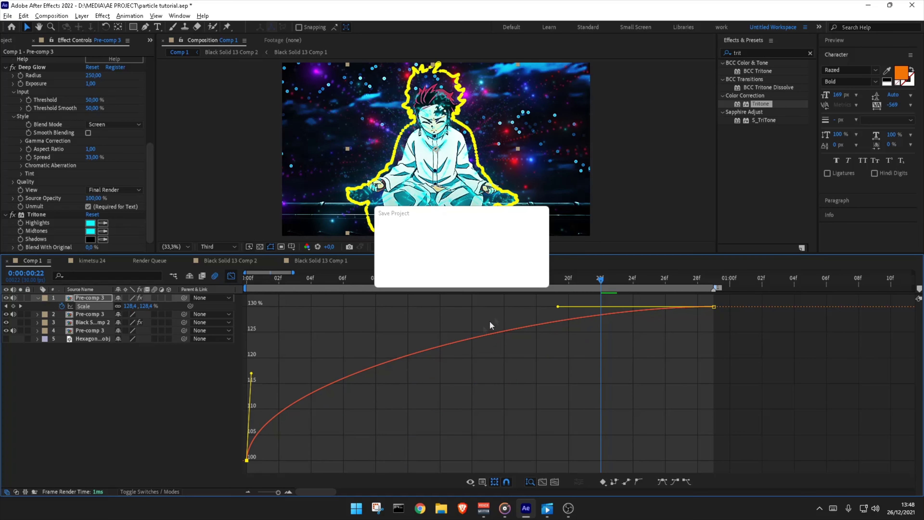
left_click_drag(590, 278, 473, 286)
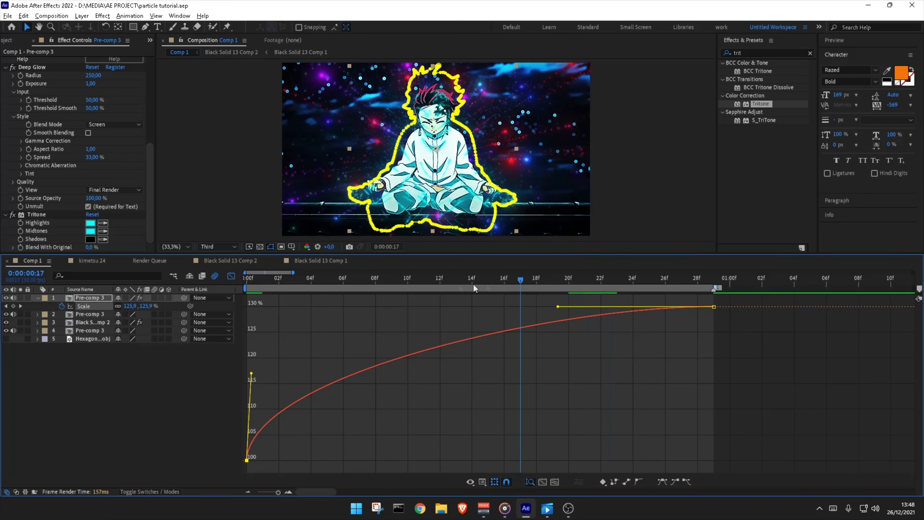
key("space")
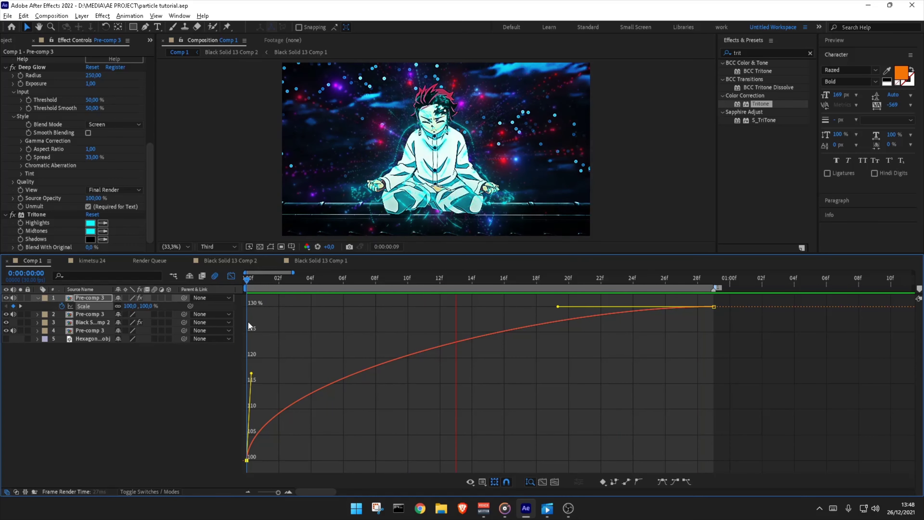
left_click_drag(401, 278, 327, 280)
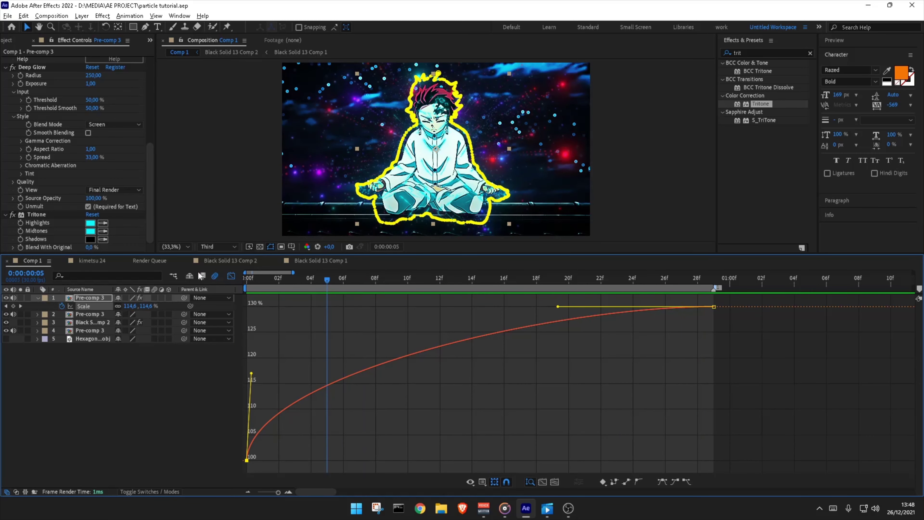
Step: Keyframe the edge-detect Threshold at 3.4 at 04f and raise it to 4.4 near the clip's end
left_click(230, 275)
scroll(64, 140, "up", 3)
scroll(82, 157, "up", 3)
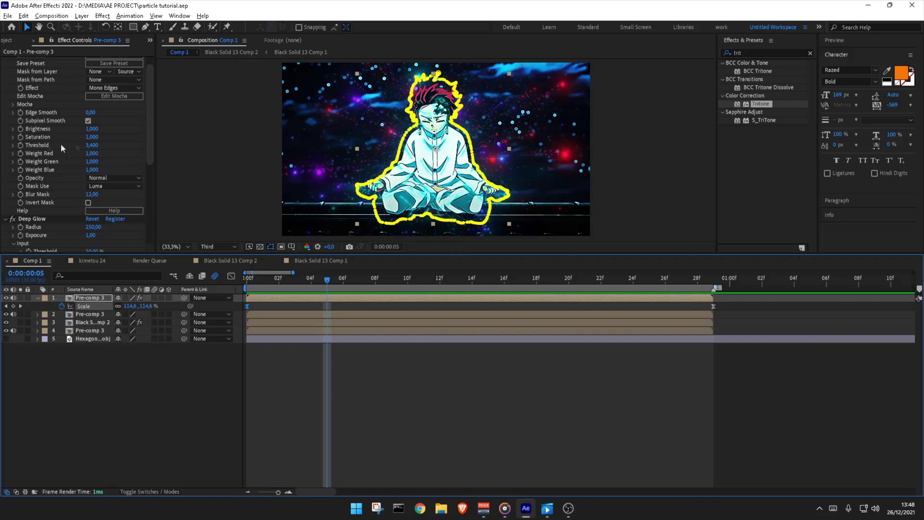
left_click(21, 146)
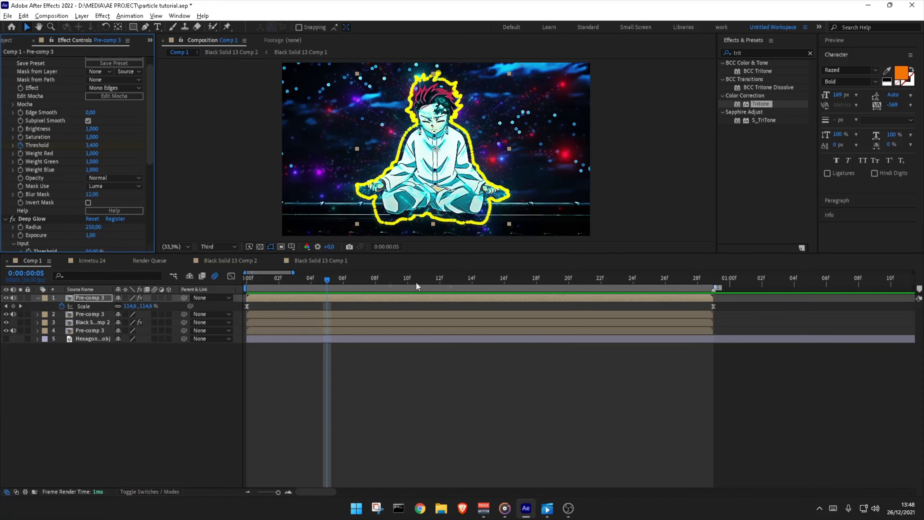
left_click_drag(416, 282, 615, 287)
left_click_drag(94, 146, 145, 148)
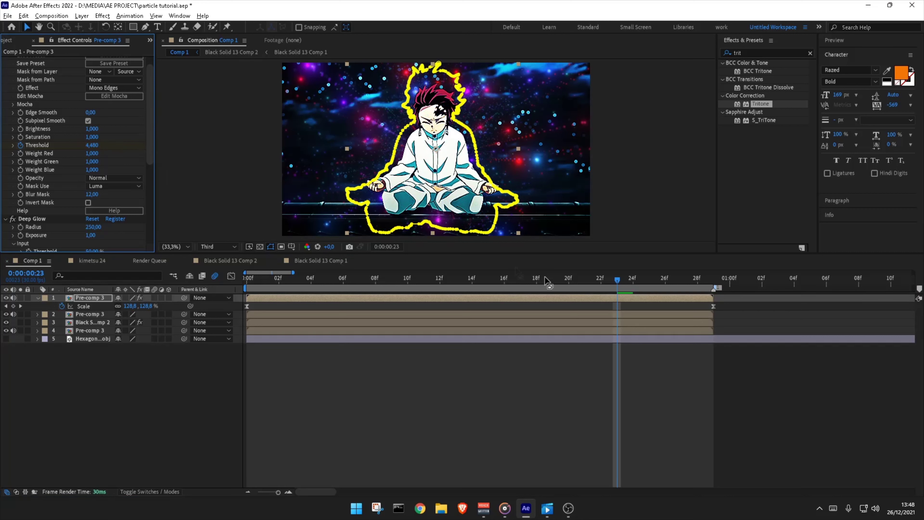
Step: Easy Ease both Threshold keyframes and steepen the first handle so it rises fast at first
key("u")
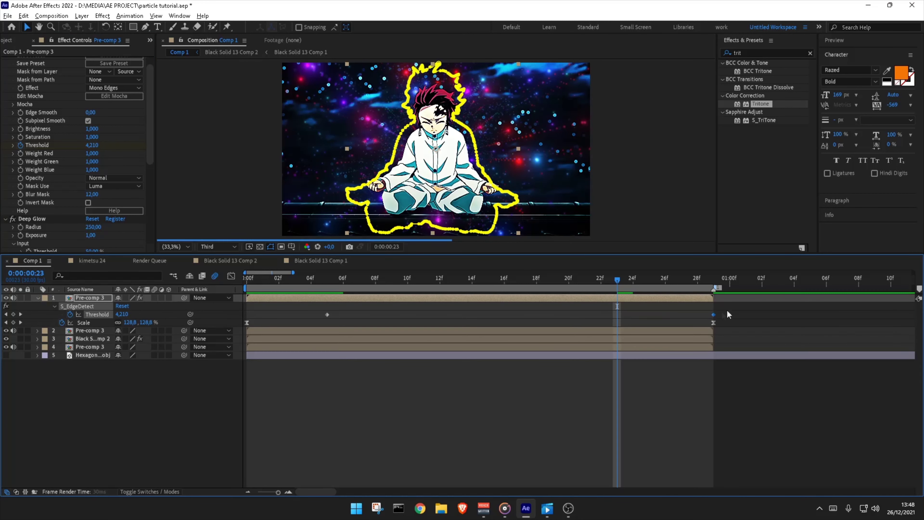
left_click_drag(729, 308, 320, 317)
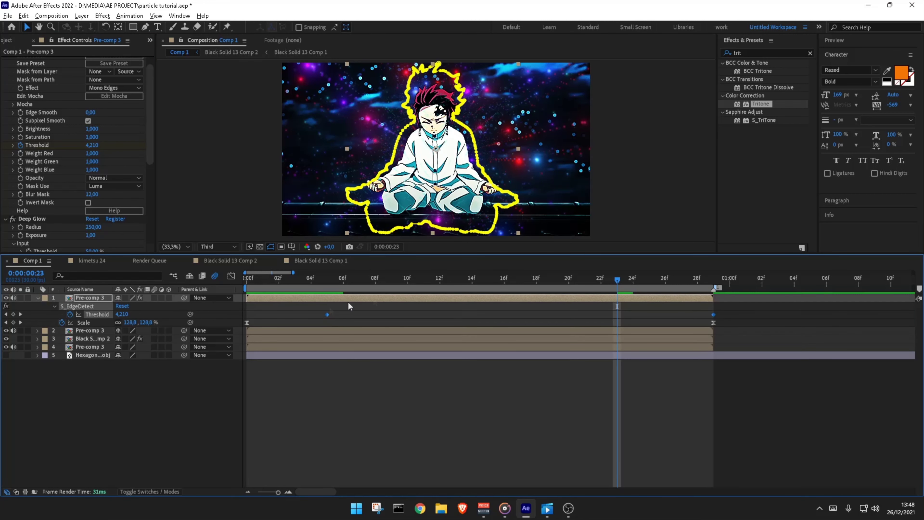
key("F9")
left_click(231, 276)
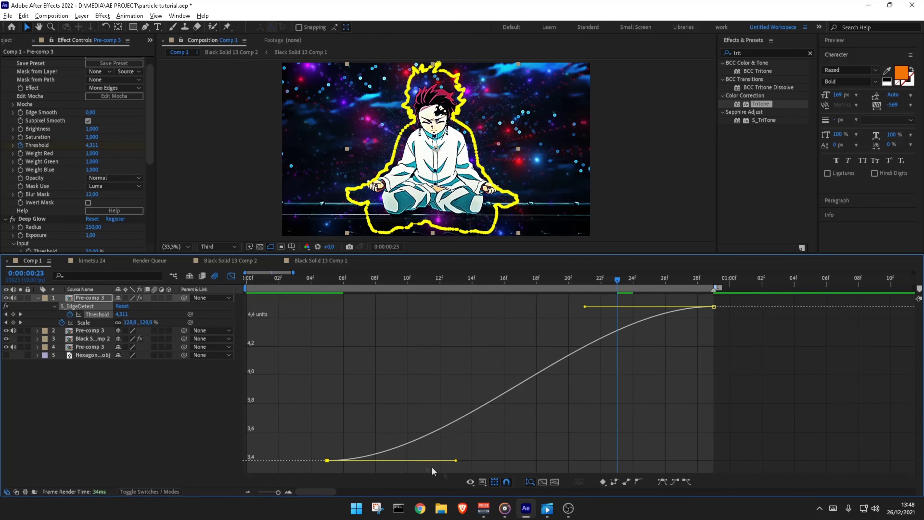
left_click_drag(454, 459, 368, 434)
left_click_drag(457, 462, 269, 372)
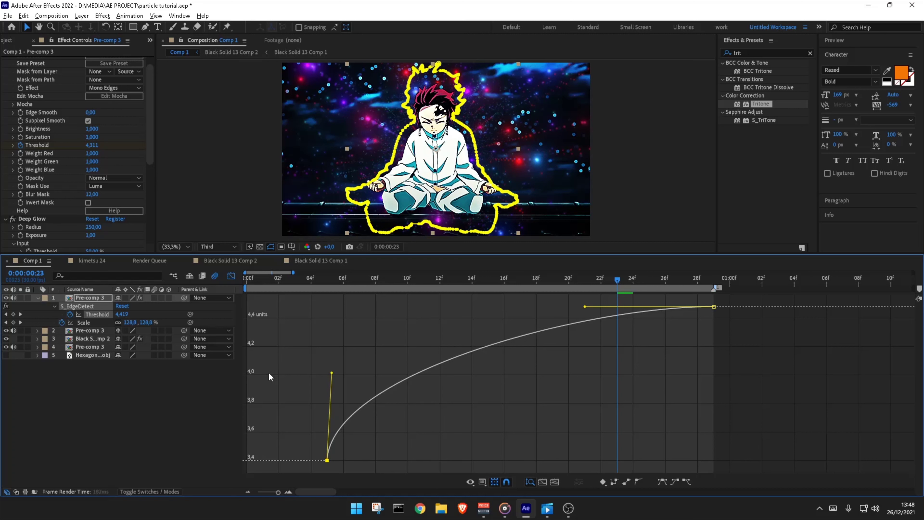
Step: Save the project and preview the glow animation from frame 5
key("ctrl+s")
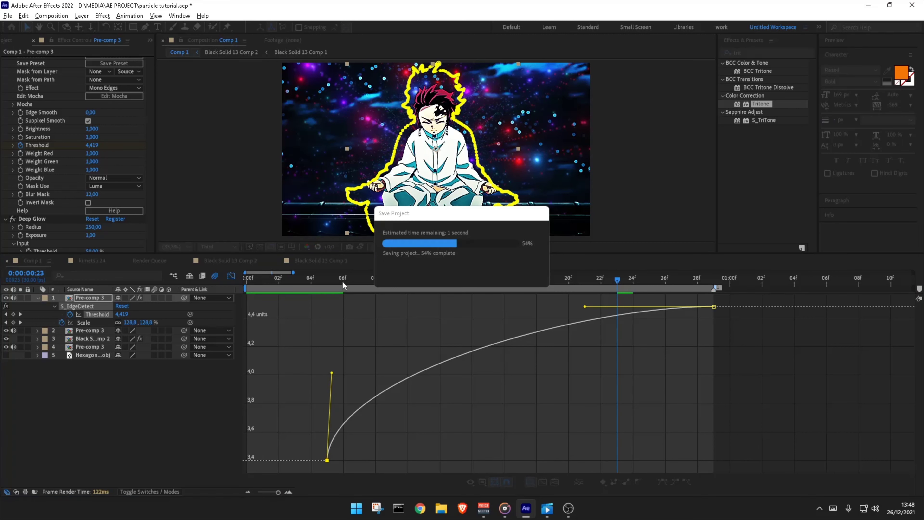
left_click(334, 279)
key("space")
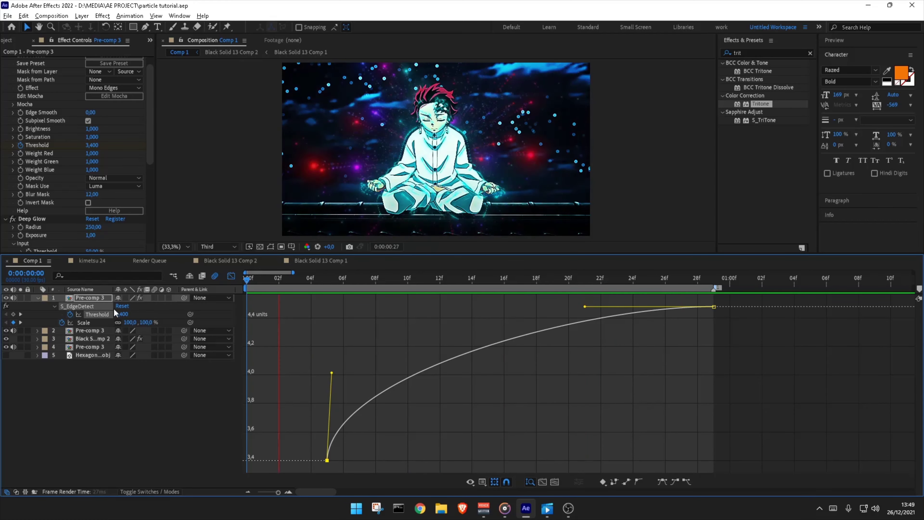
Step: Deselect the Threshold, turn off the Graph Editor, and collapse layer 1's properties
left_click(246, 342)
left_click(231, 275)
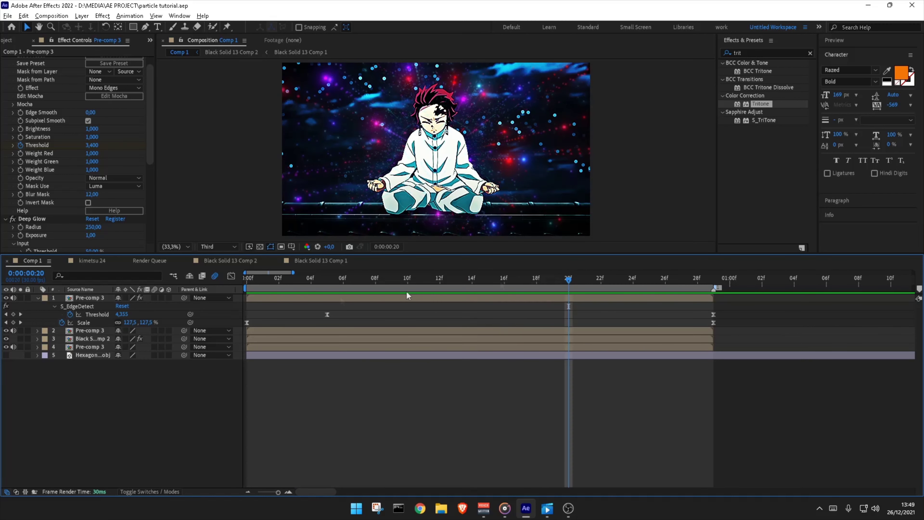
left_click(39, 297)
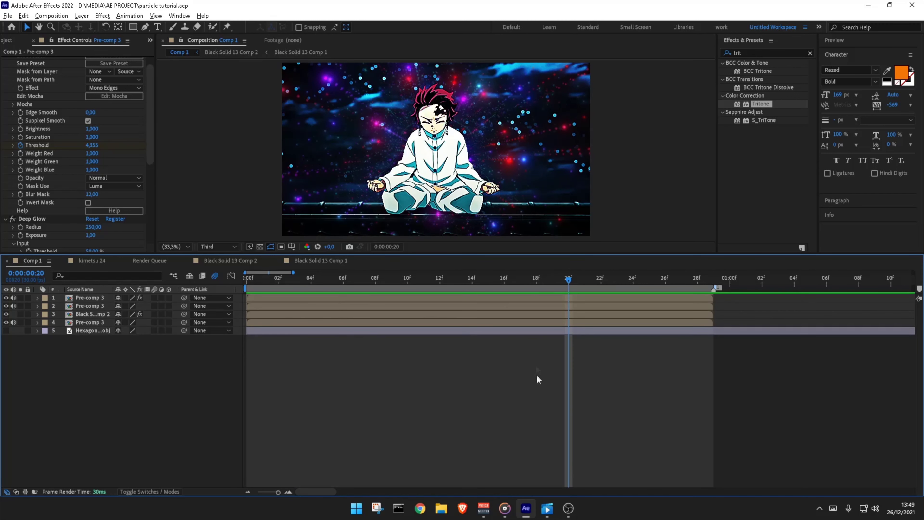